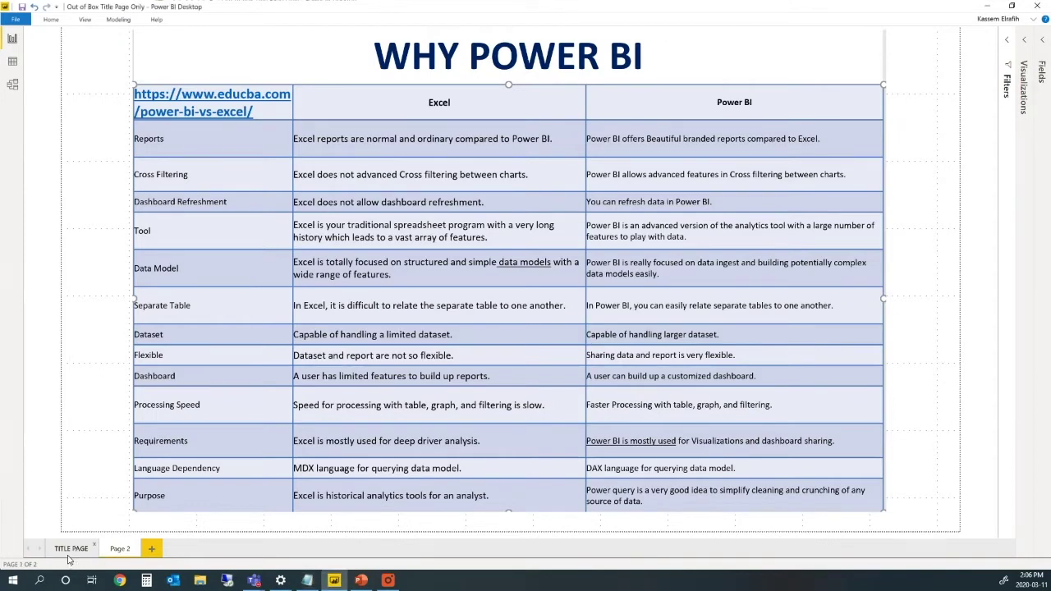
- Show the TITLE PAGE report page with the full ribbon expanded
click(66, 554)
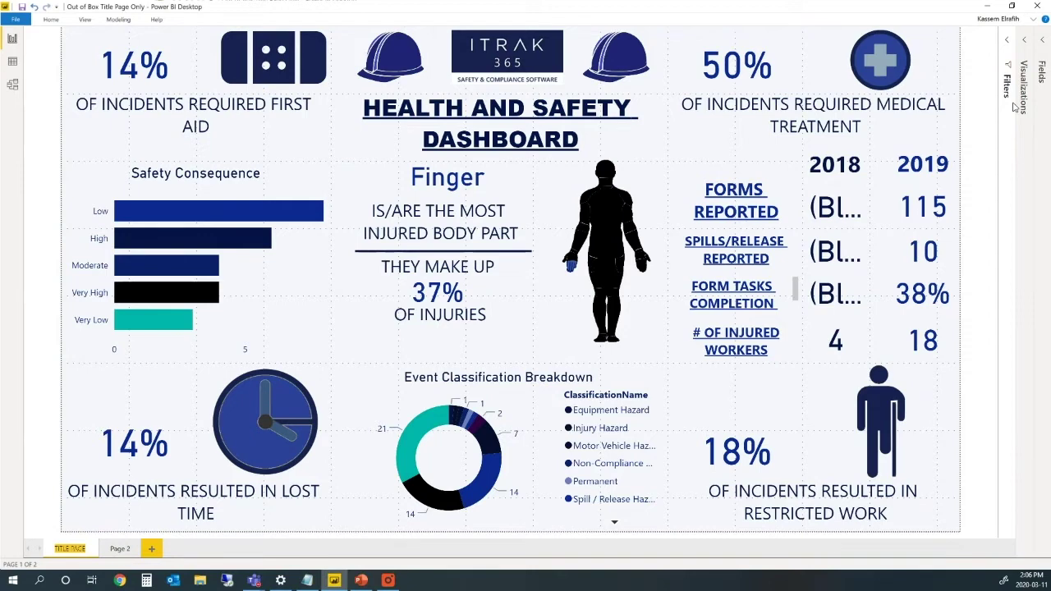
click(1033, 22)
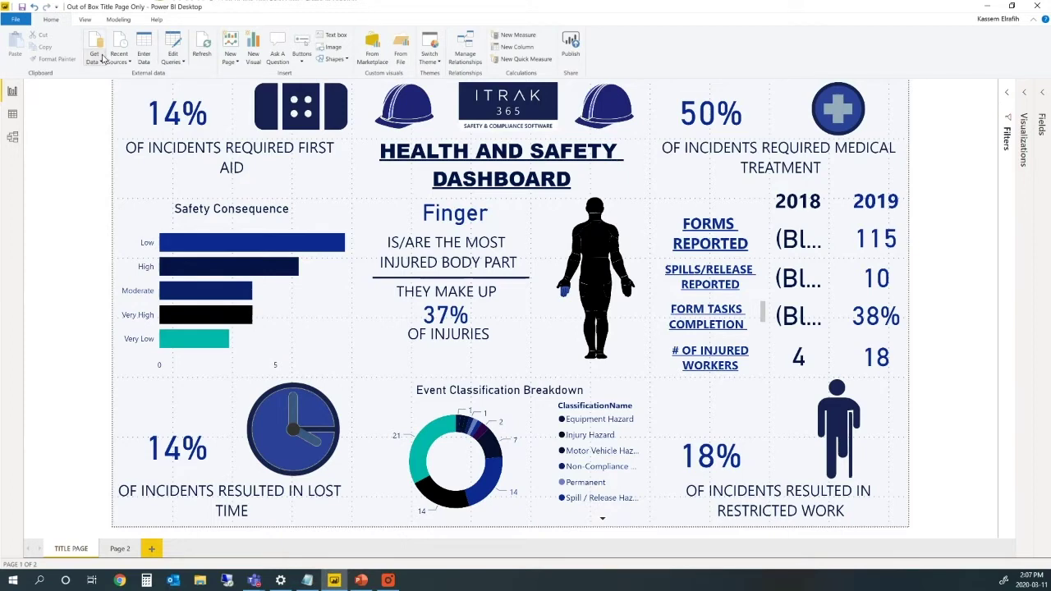
- Search the complete list of data connectors for "web" and "wiki", and leave without connecting to a source
click(103, 58)
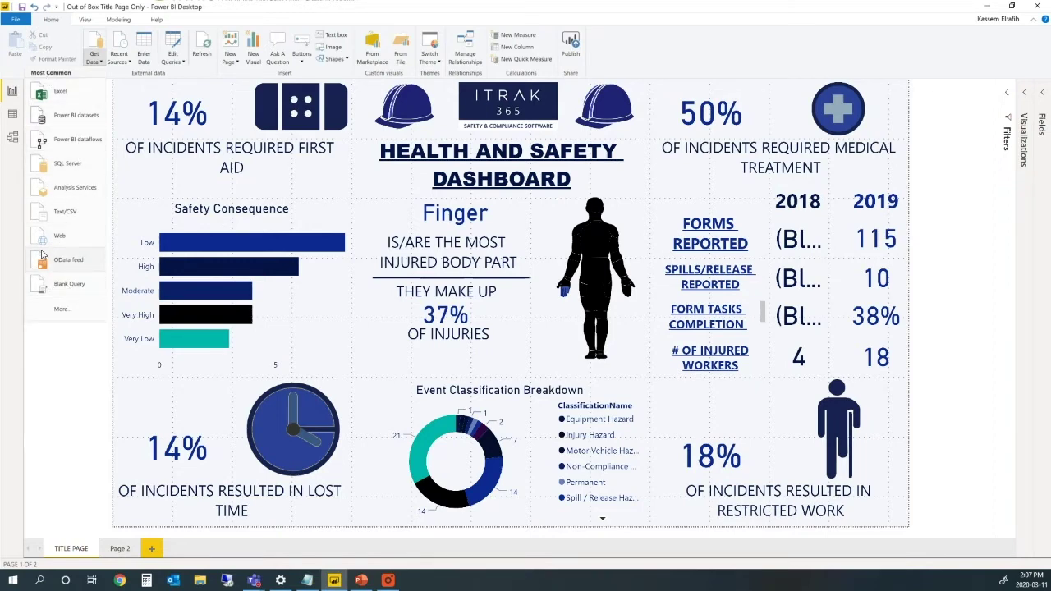
click(74, 312)
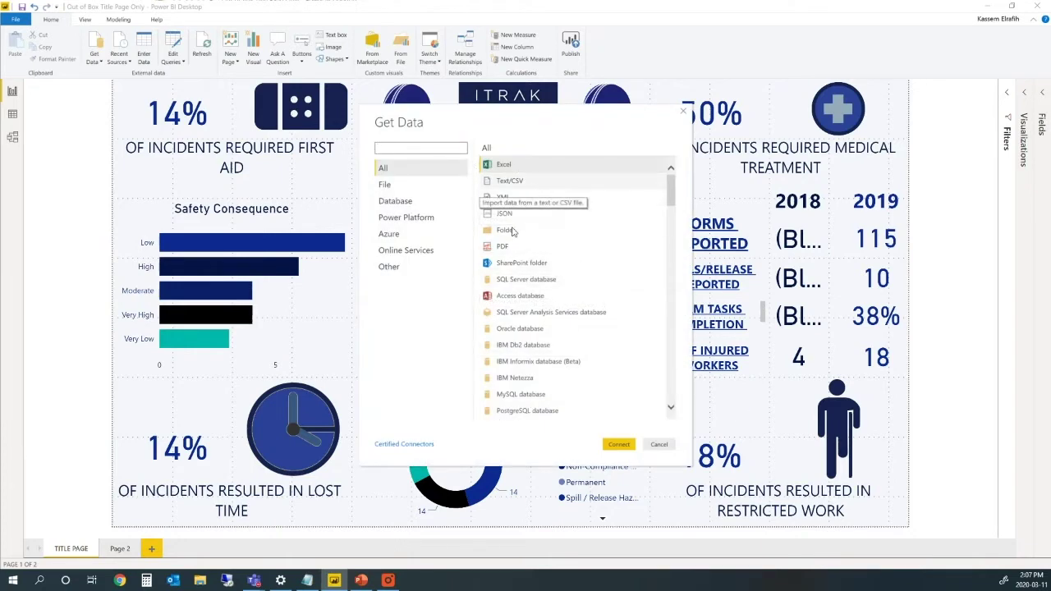
click(423, 147)
text(web)
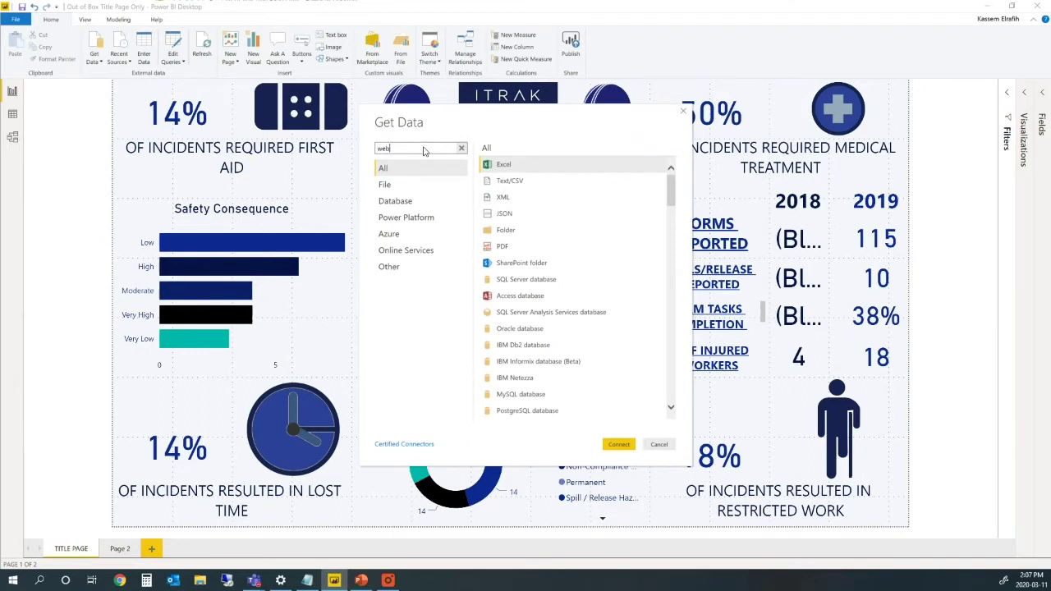
key(BackSpace)
key(BackSpace)
key(BackSpace)
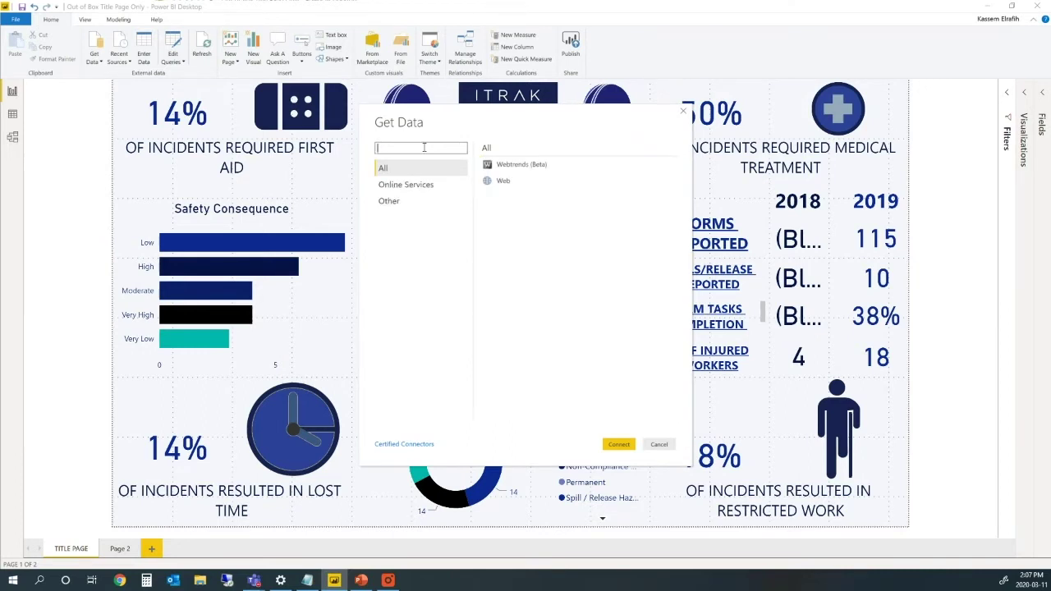
text(wiki)
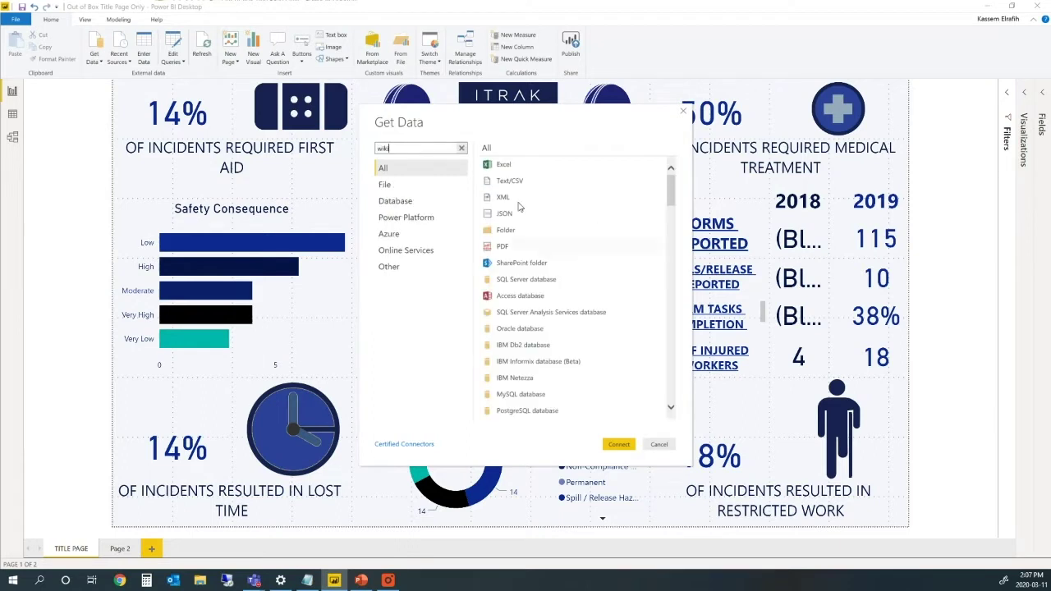
click(659, 444)
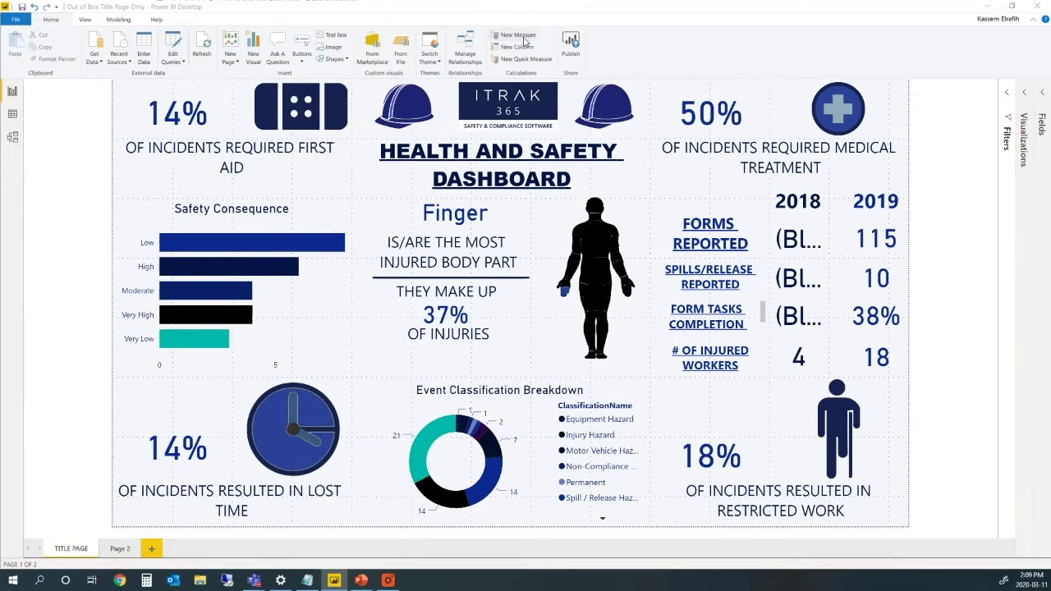
- Start a new quick measure that uses the Addition calculation
click(526, 41)
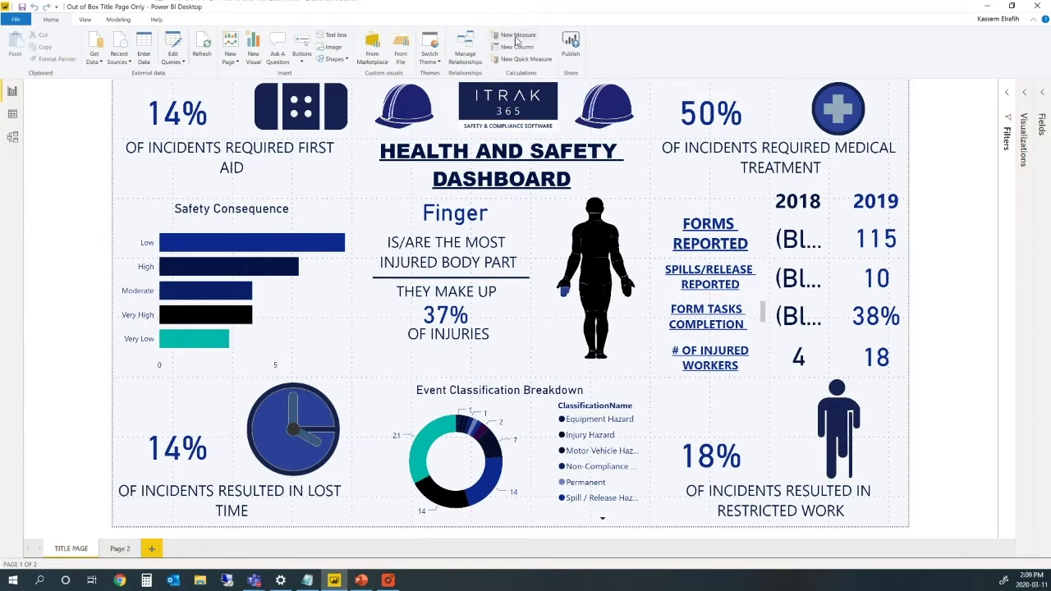
click(517, 39)
click(509, 65)
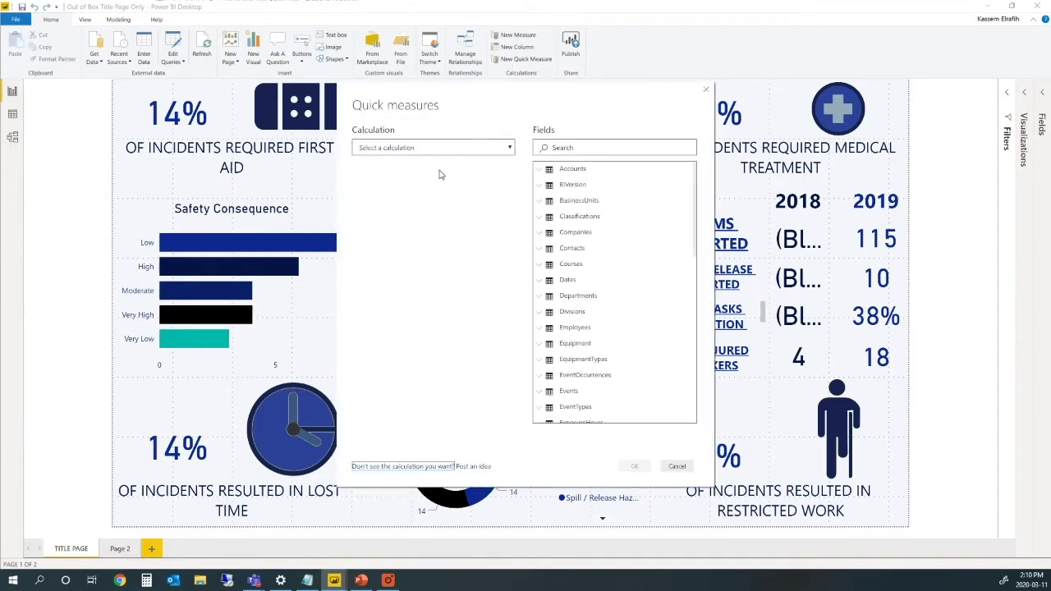
click(451, 156)
scroll(413, 361, down, 5)
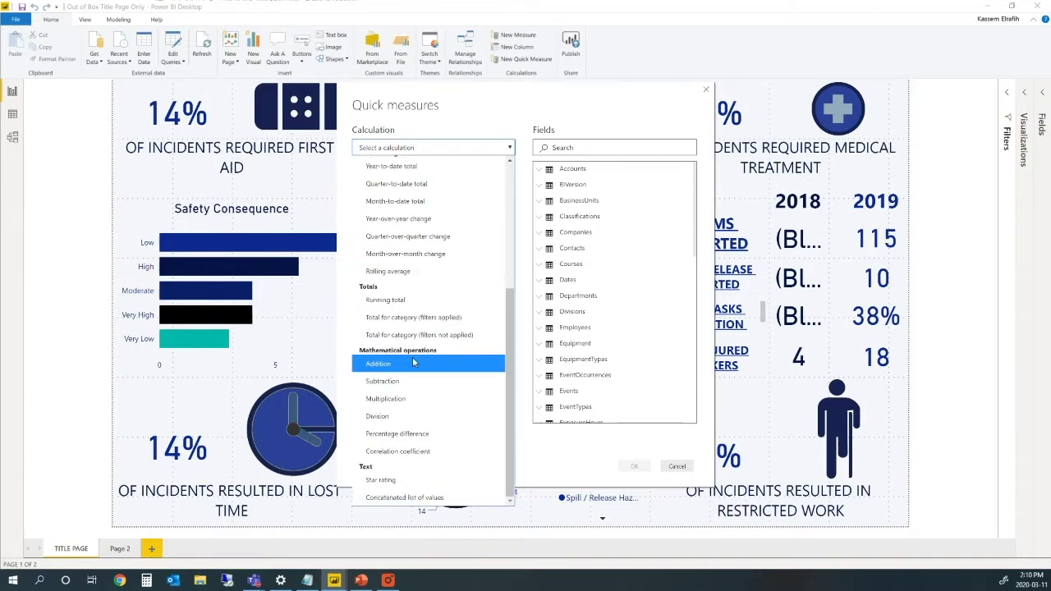
click(413, 362)
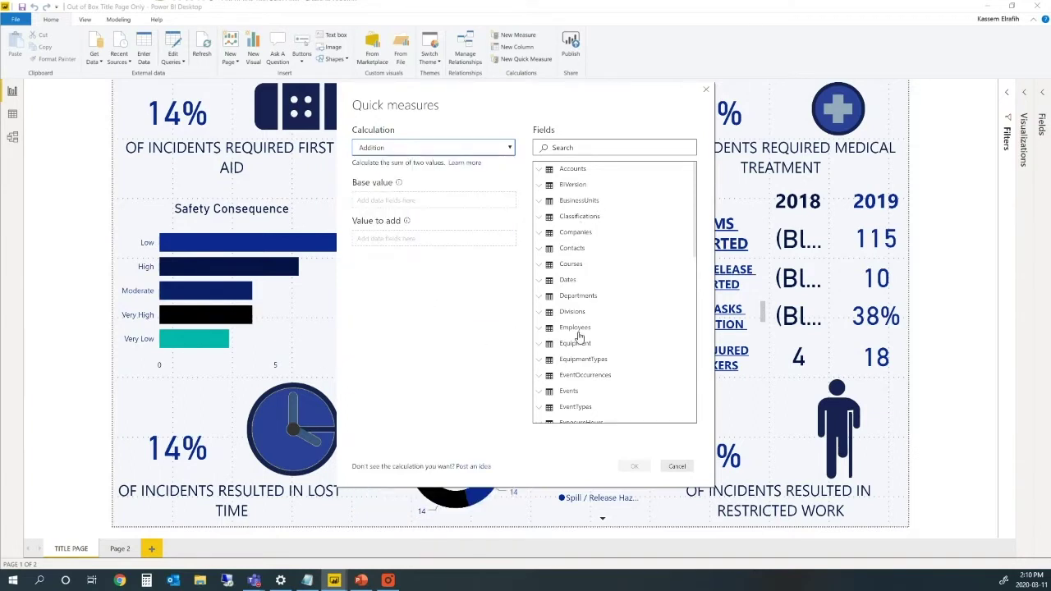
- Set FormCount from the Forms table as both the base value and the value to add
scroll(578, 337, down, 7)
click(573, 258)
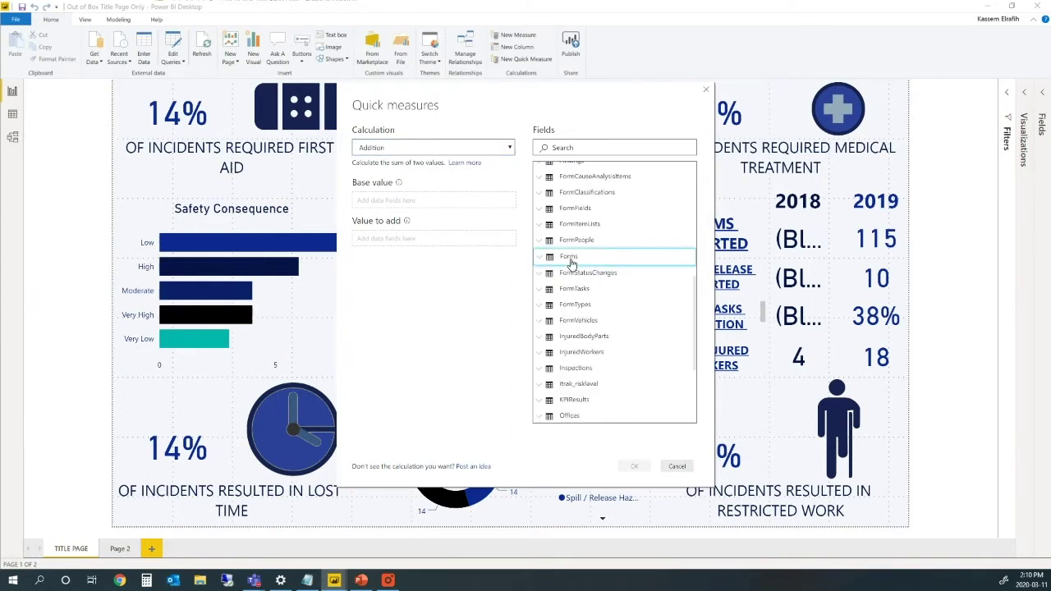
key(Return)
scroll(577, 329, down, 5)
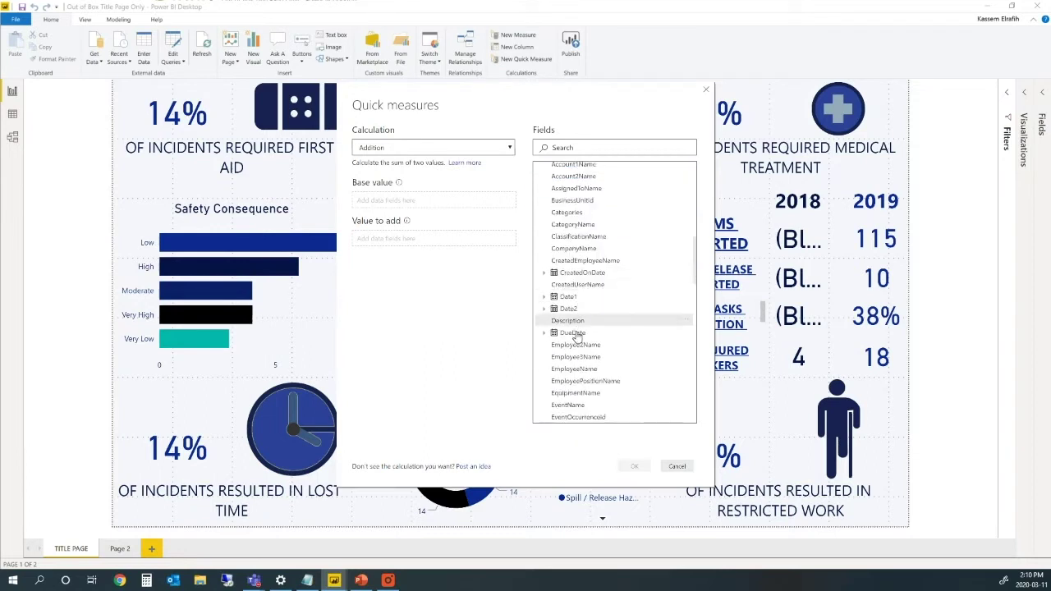
scroll(577, 337, down, 3)
drag(574, 297, 424, 202)
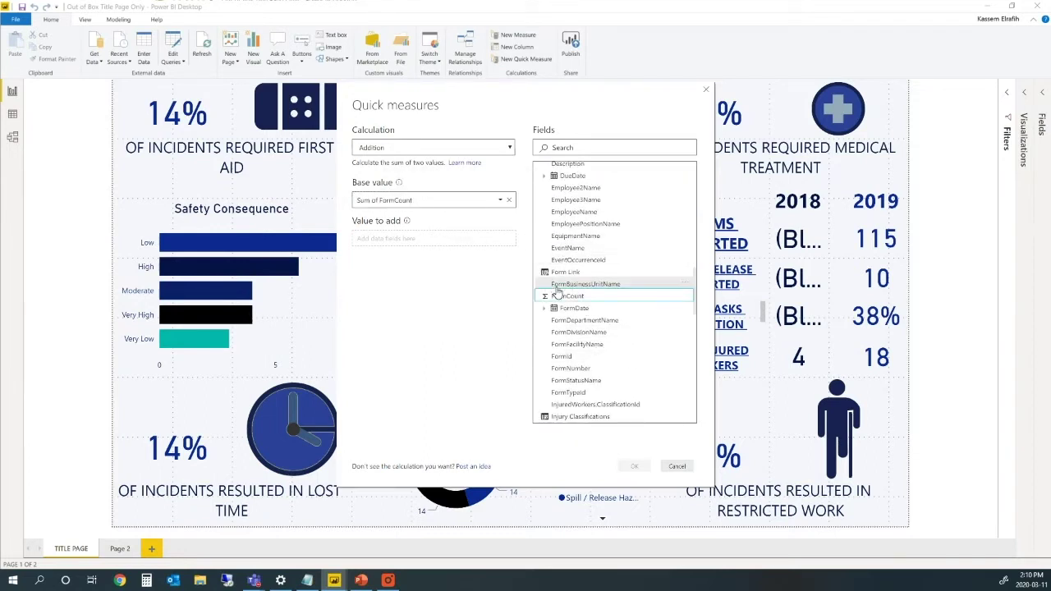
drag(558, 293, 476, 243)
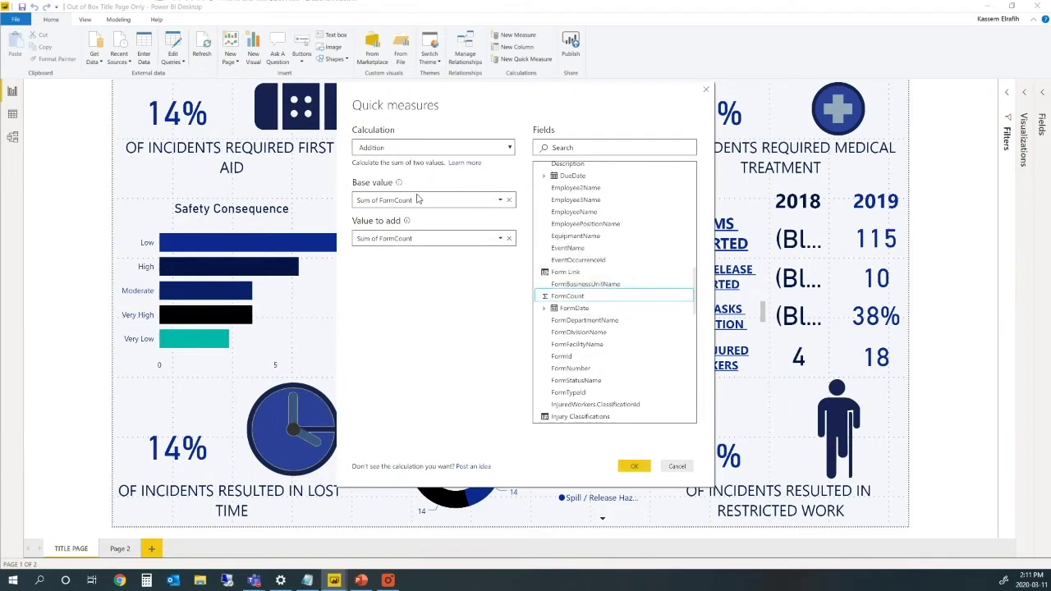
- Examine the calculation types available for quick measures, and discard the unfinished measure
click(505, 150)
scroll(446, 317, down, 4)
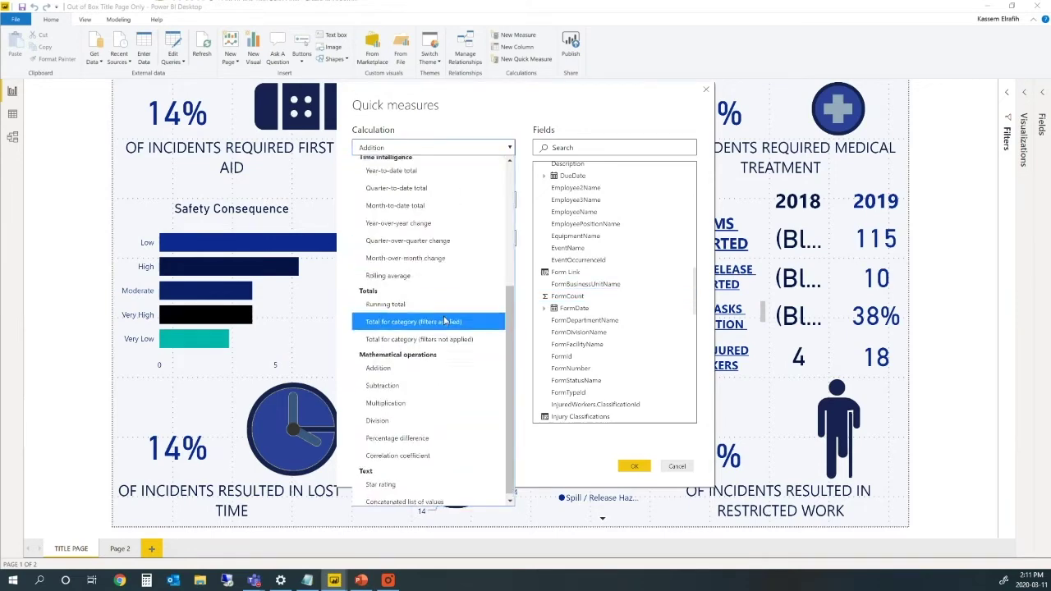
scroll(444, 320, up, 4)
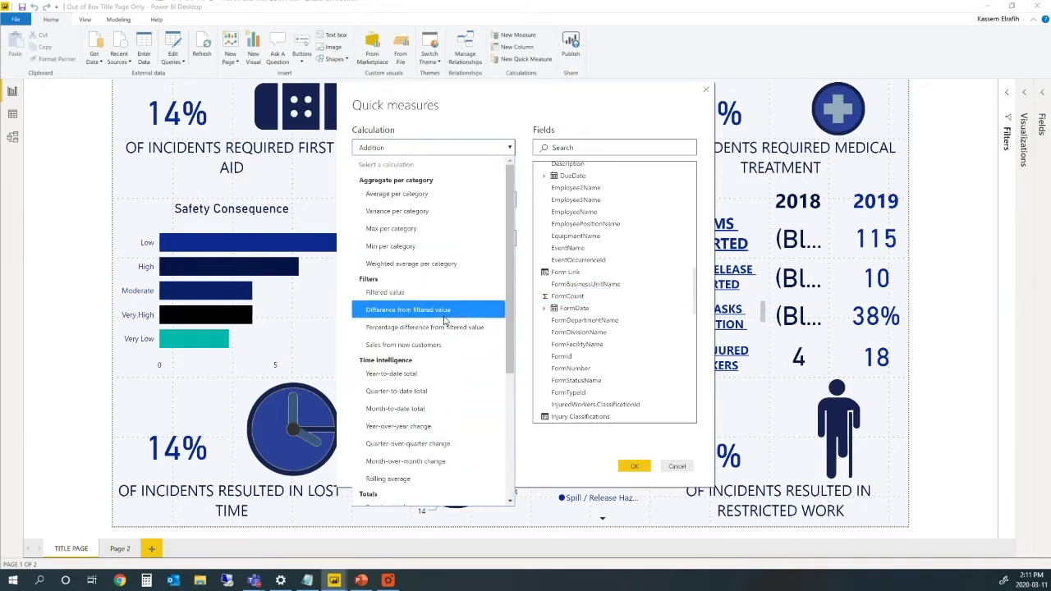
scroll(444, 320, down, 4)
scroll(444, 321, up, 4)
scroll(444, 321, down, 4)
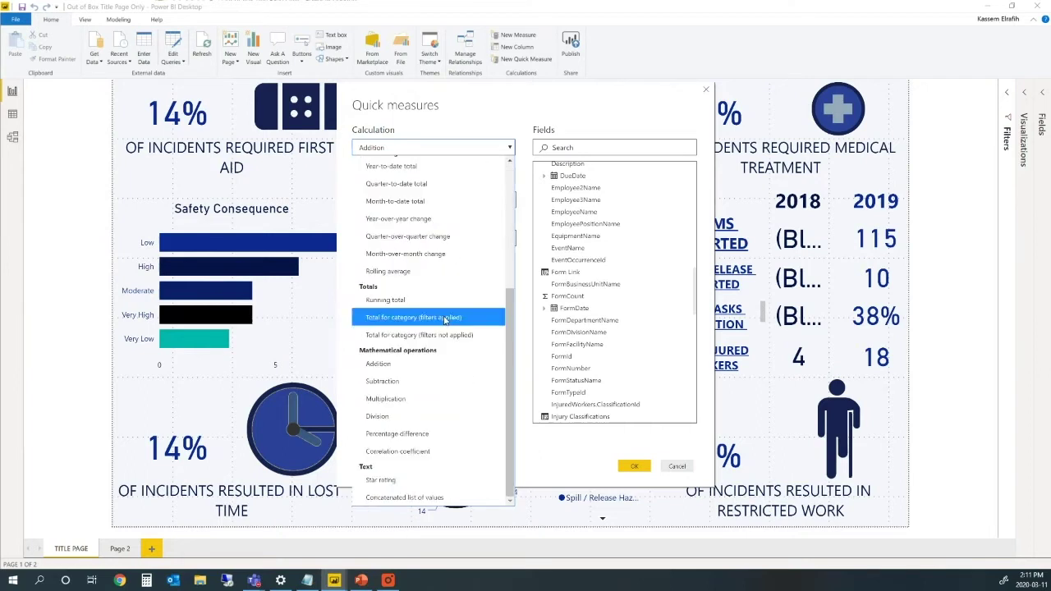
scroll(444, 320, up, 4)
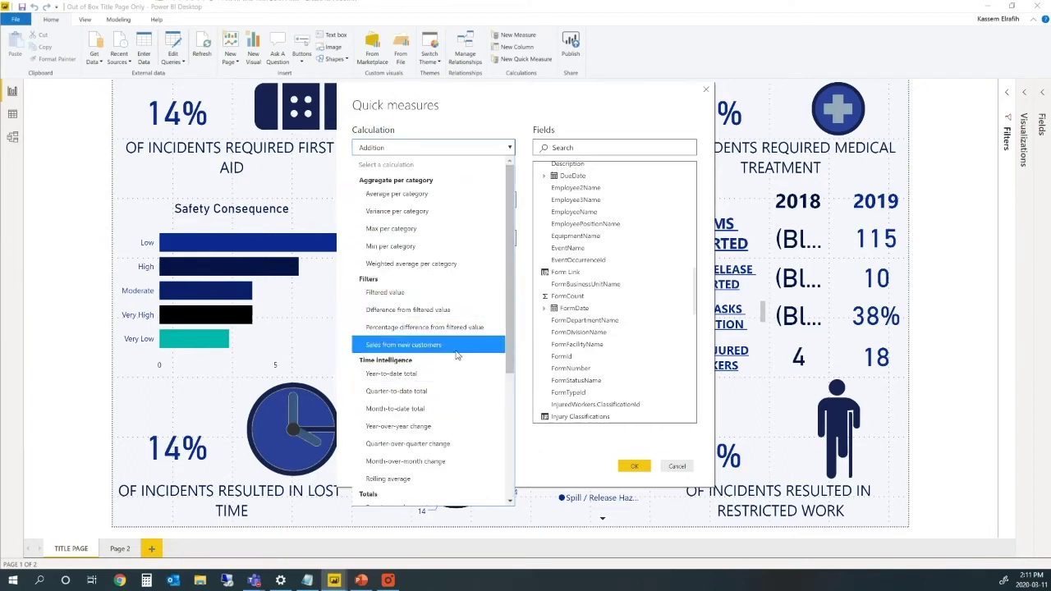
click(497, 126)
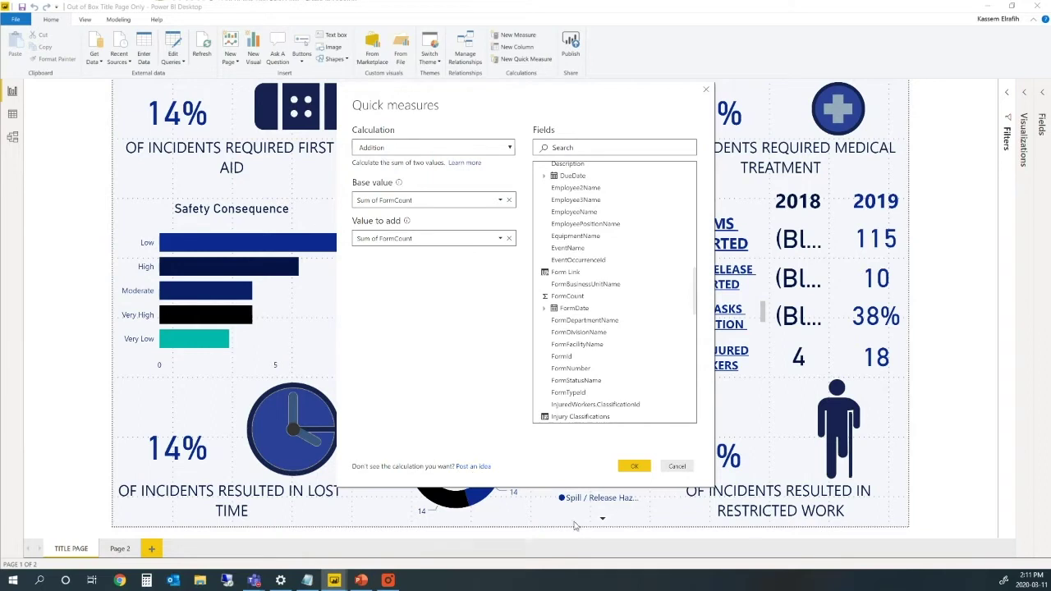
click(676, 466)
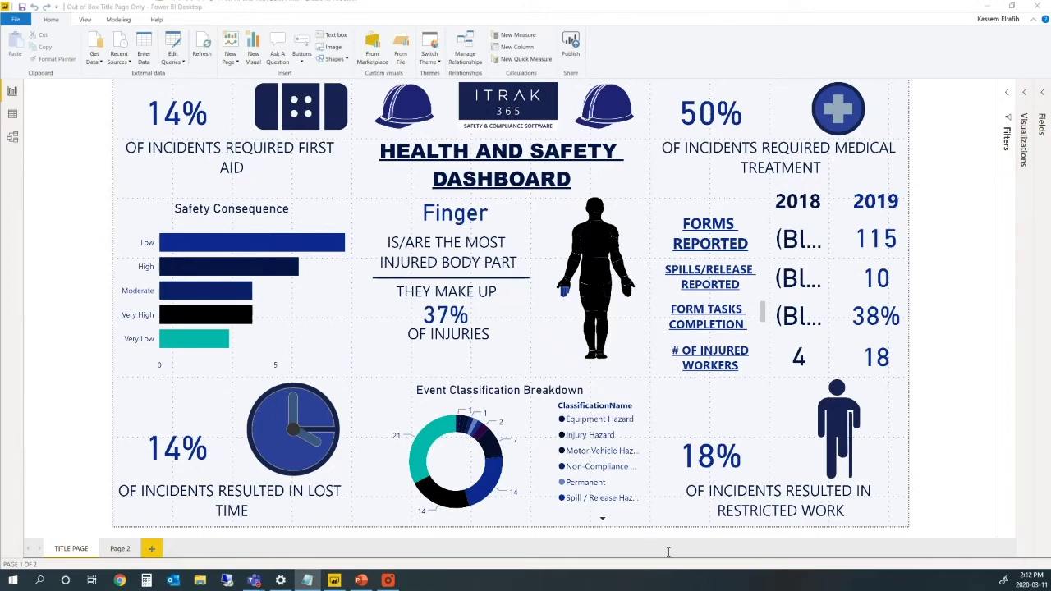
- Hide the page gridlines and show them again, with snapping objects to the grid enabled
click(88, 21)
click(87, 20)
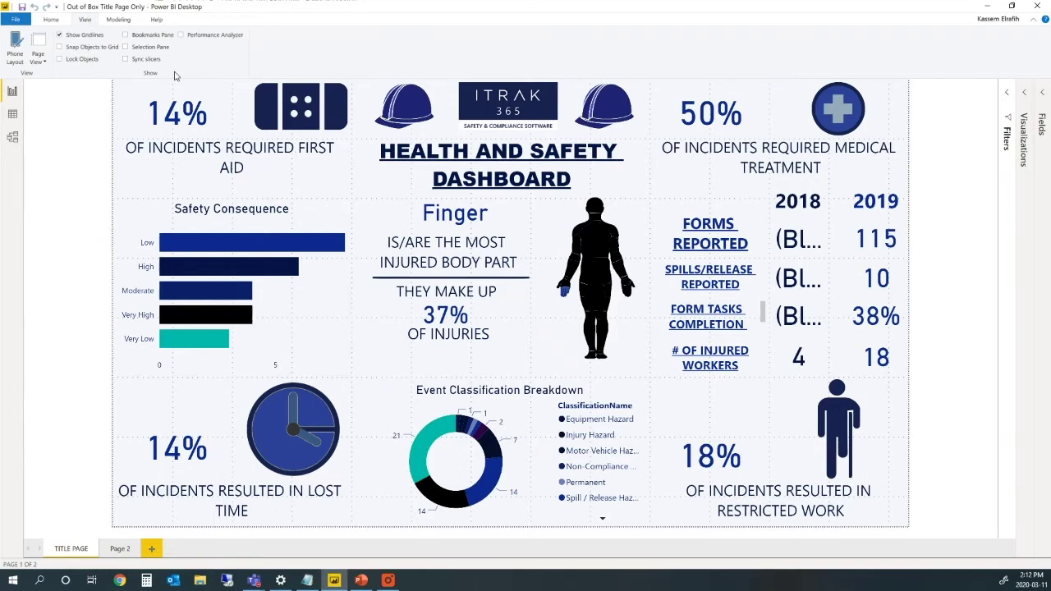
click(82, 40)
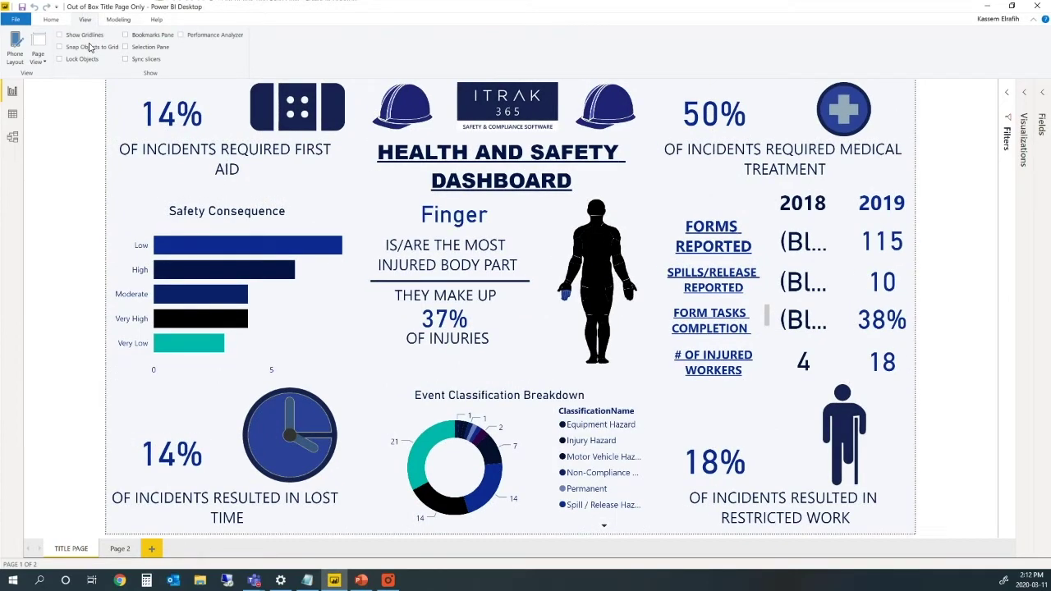
click(89, 35)
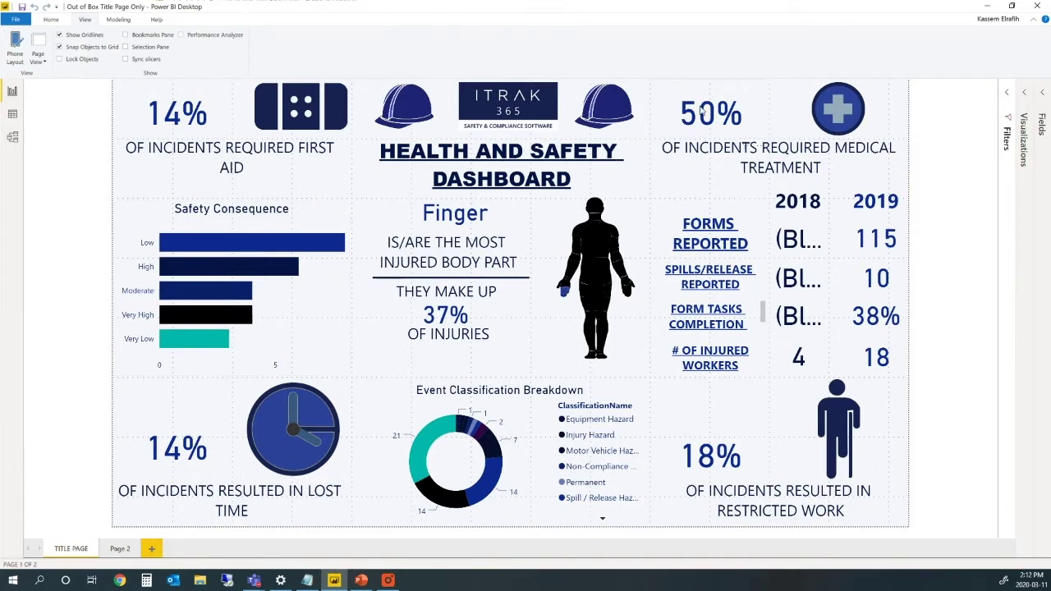
- Lock the report objects and test the lock on the clock image and the 37% card
click(82, 58)
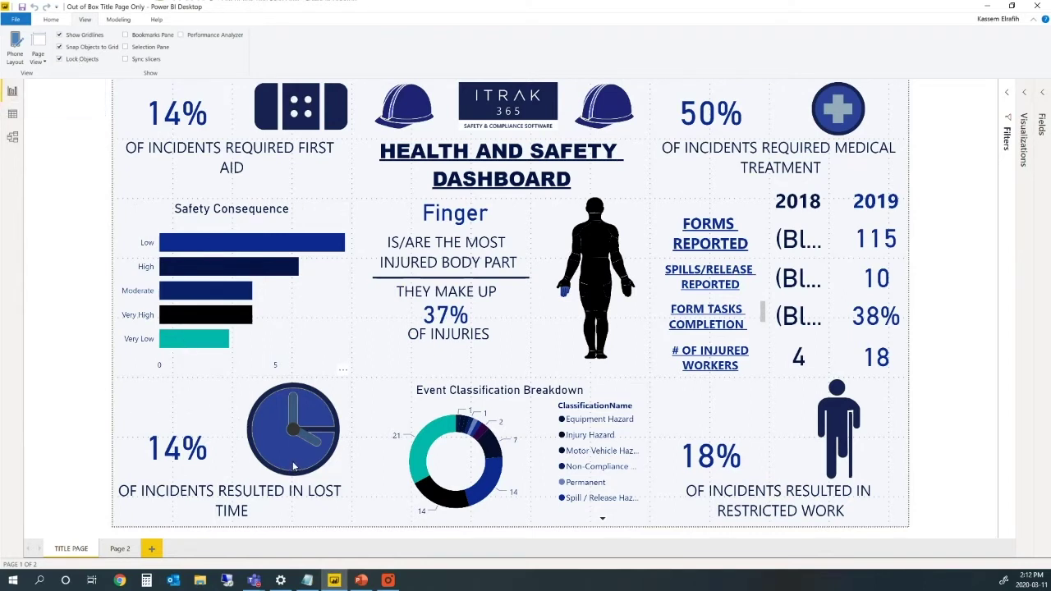
click(318, 417)
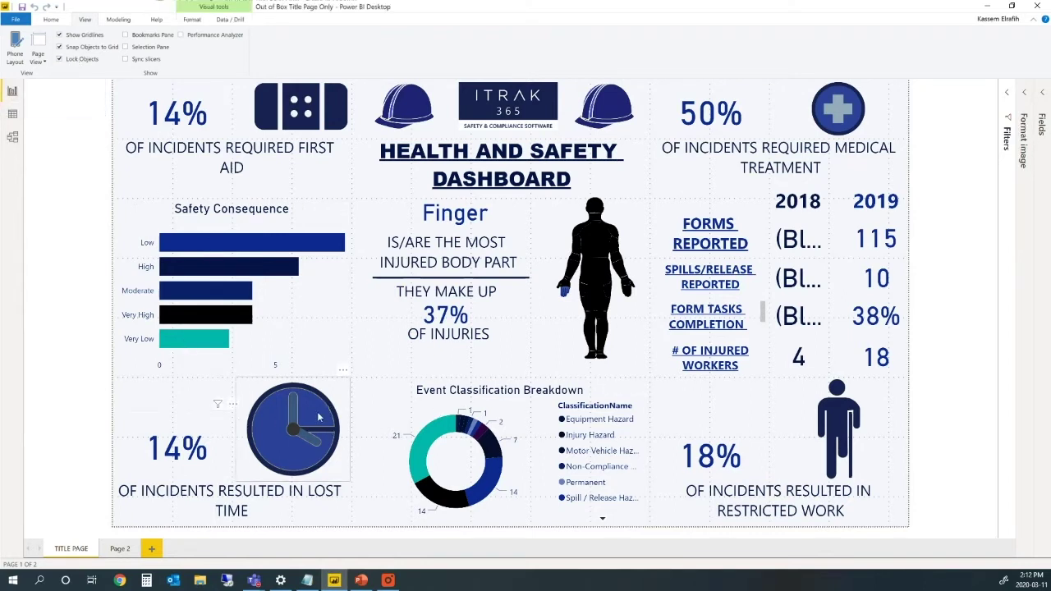
click(527, 301)
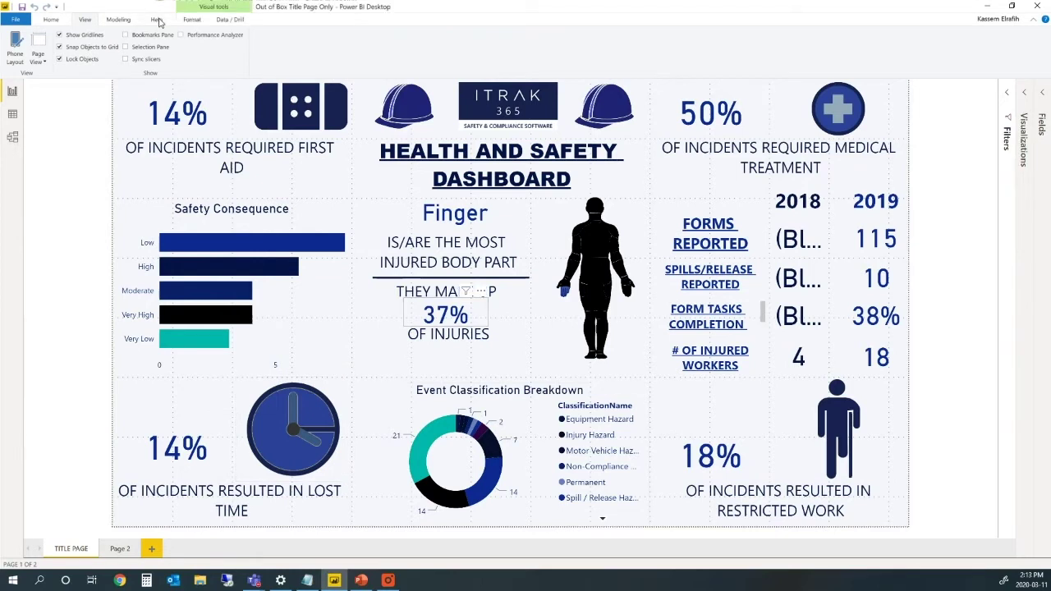
- Add the 2018 text box to the phone layout, reposition it with objects unlocked, and return to the desktop layout
click(15, 45)
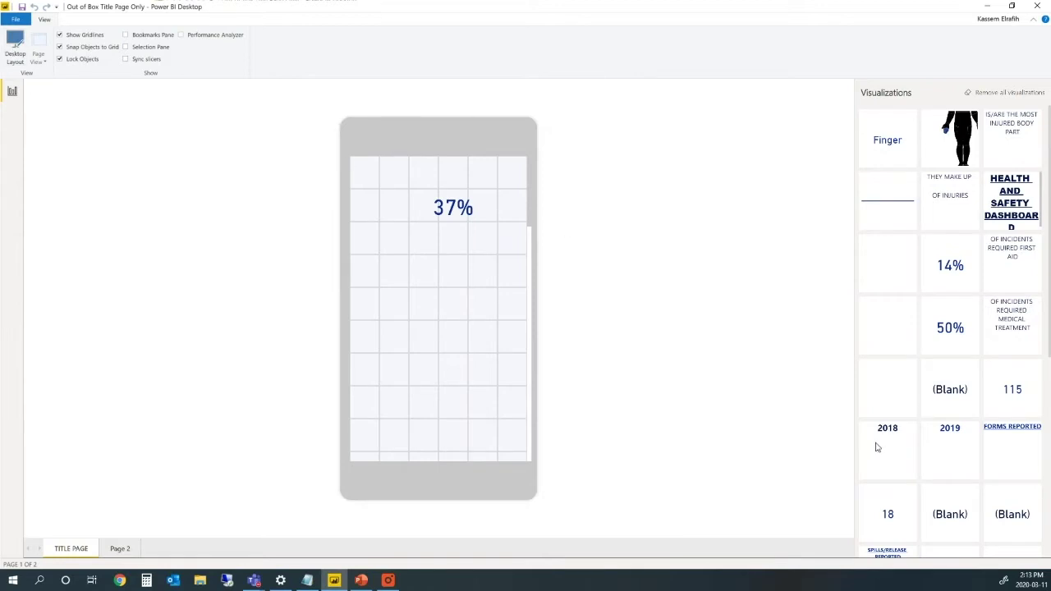
drag(877, 447, 396, 316)
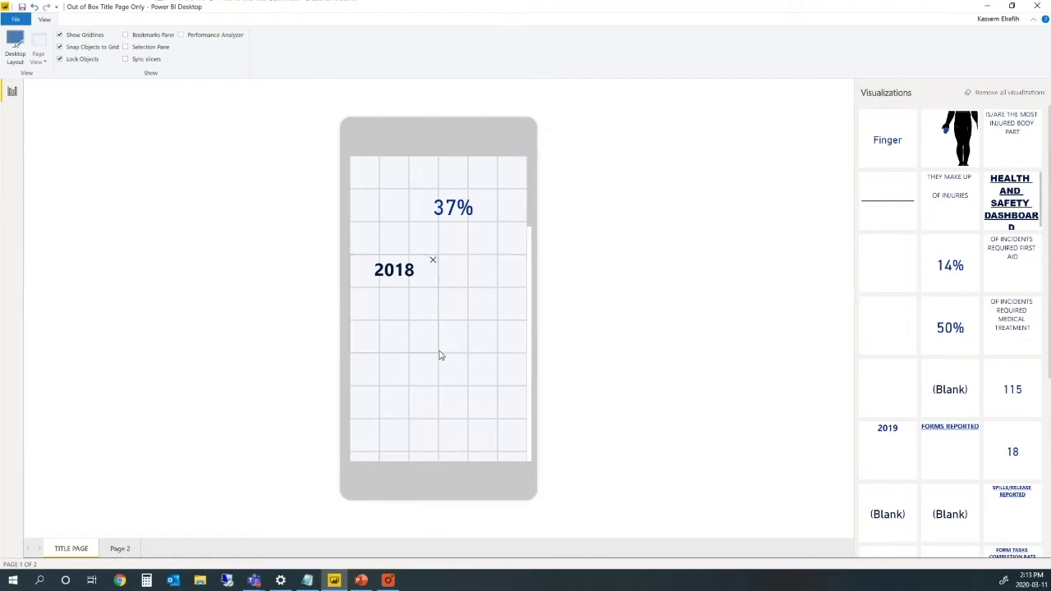
click(71, 60)
drag(430, 354, 506, 298)
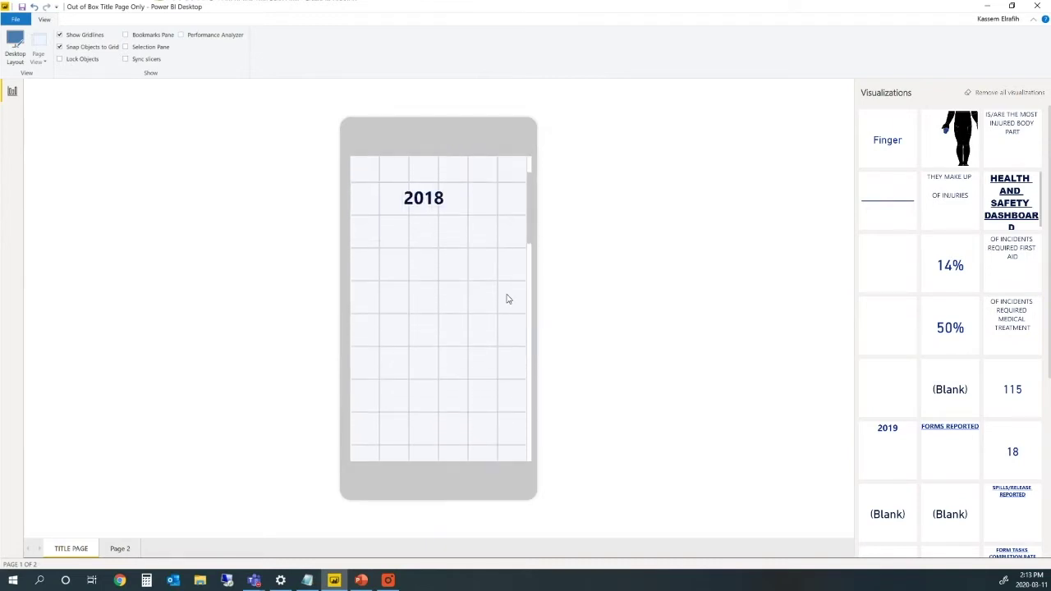
click(20, 43)
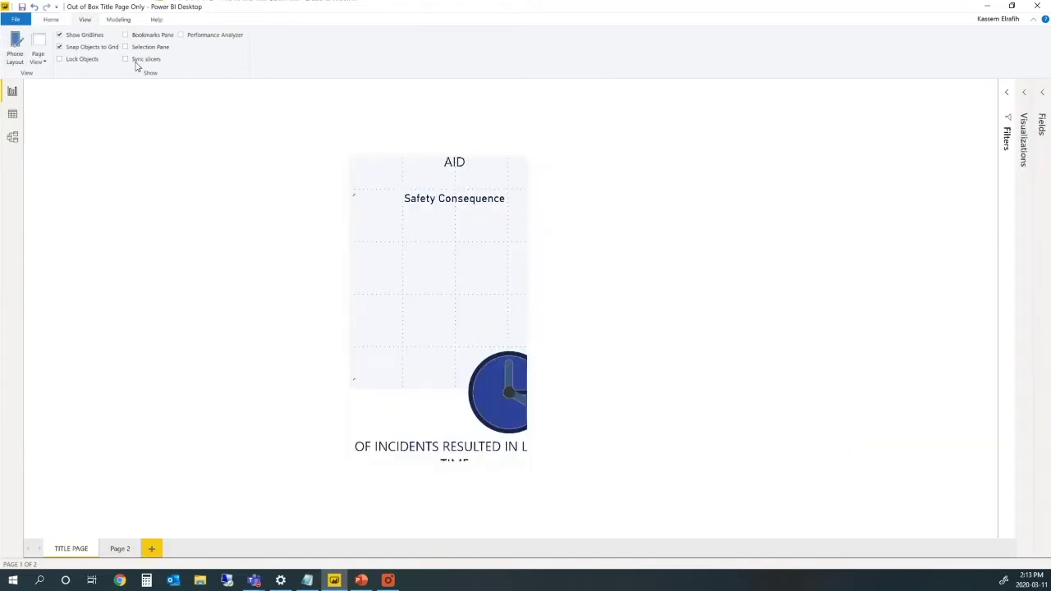
- Check the Sync slicers options and close them, and display the Selection list of the page's objects
click(160, 60)
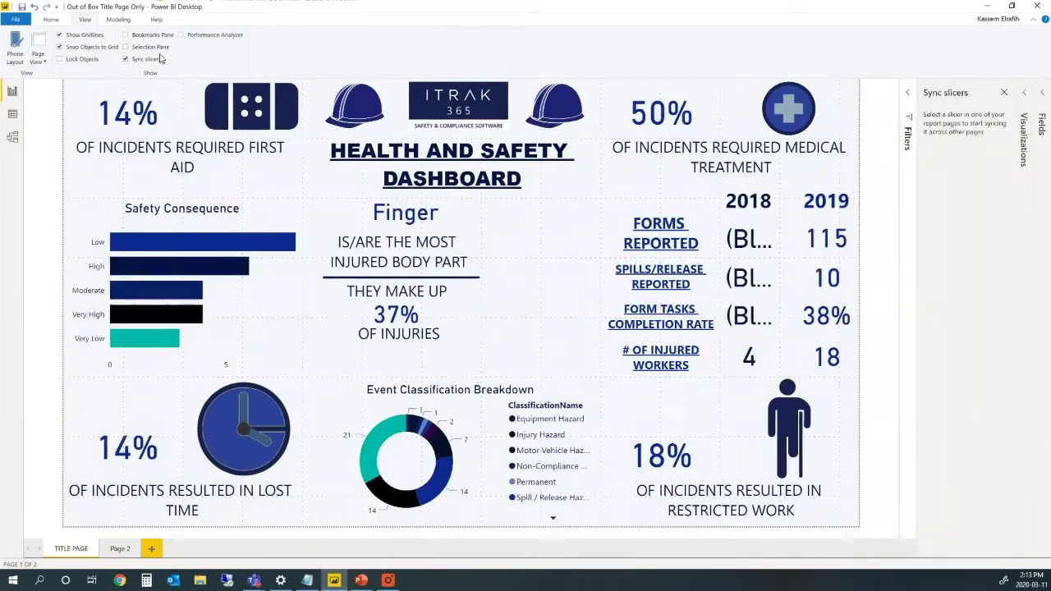
click(161, 59)
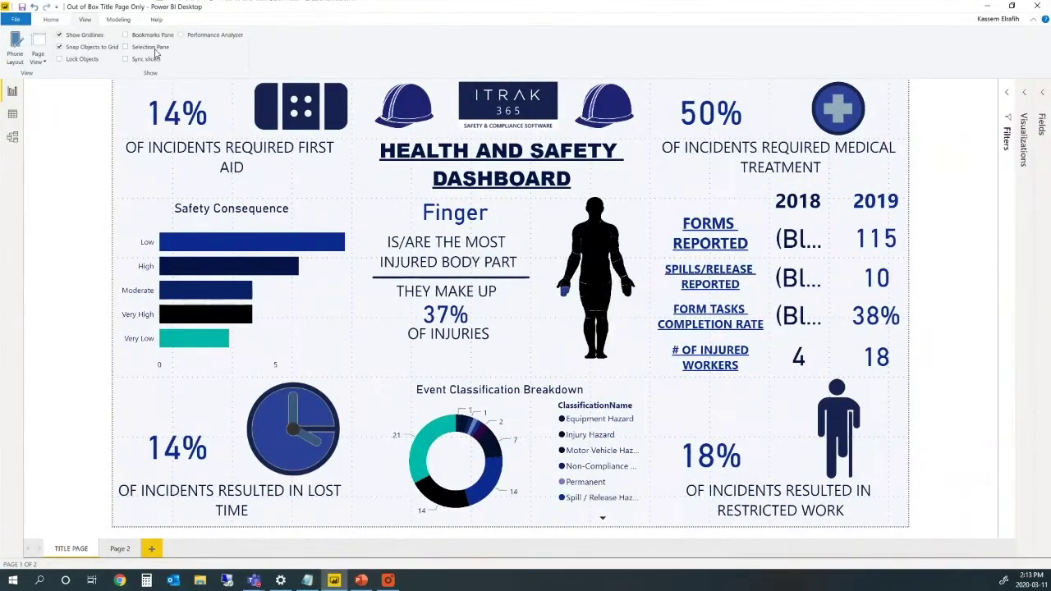
click(154, 49)
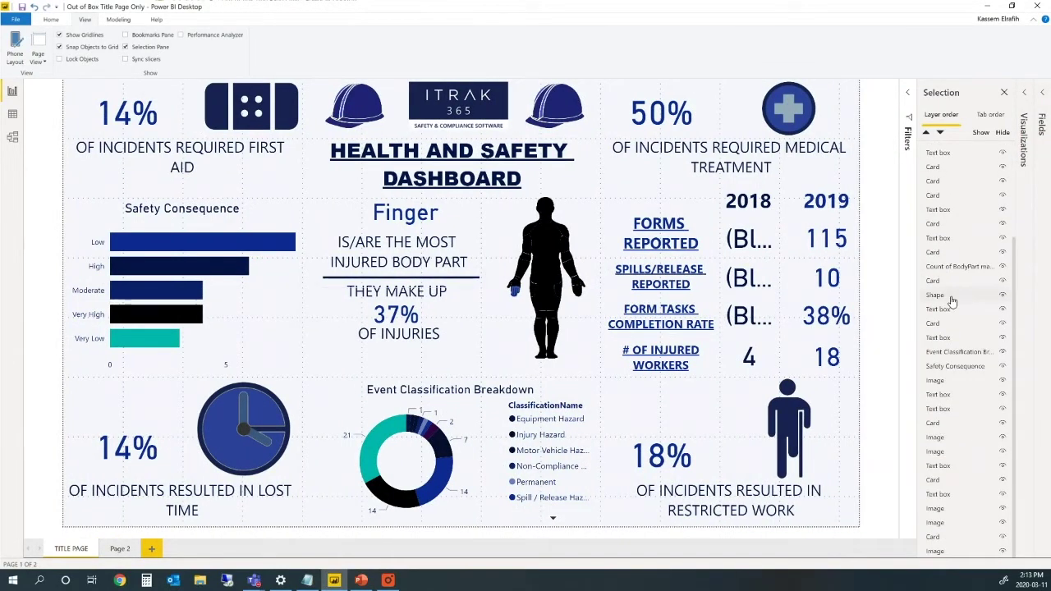
- Locate page objects from the Selection list by selecting shape, text box, card and image entries, ending on the line under the Finger text
click(950, 297)
click(954, 366)
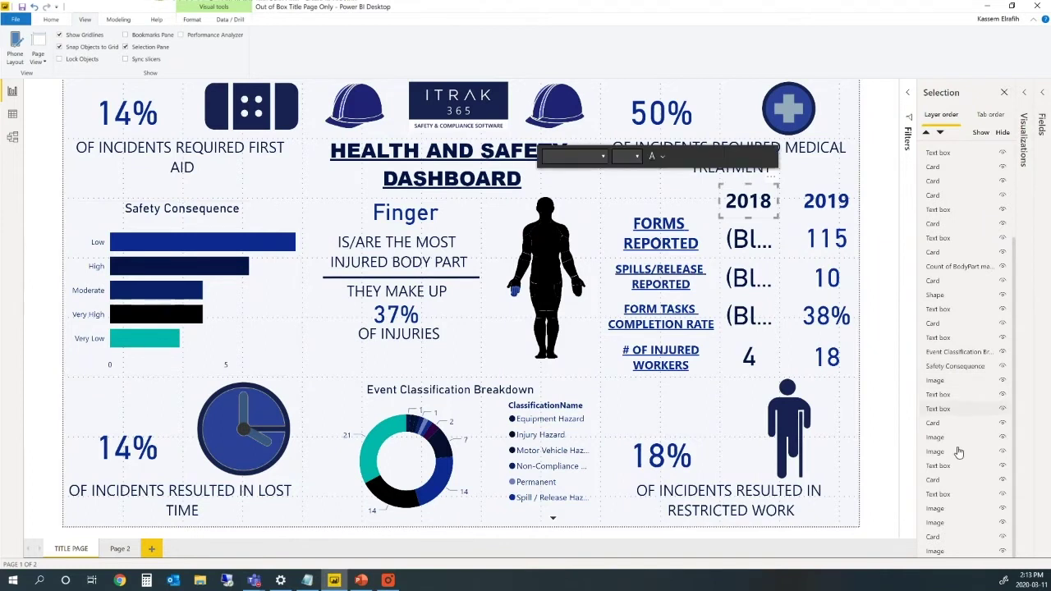
click(938, 438)
click(977, 423)
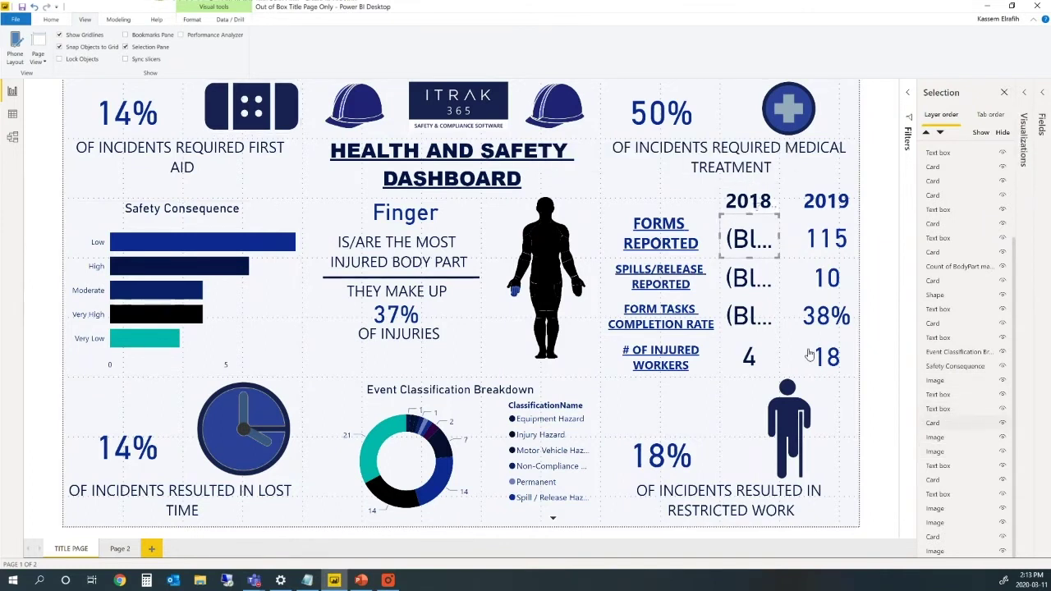
click(329, 283)
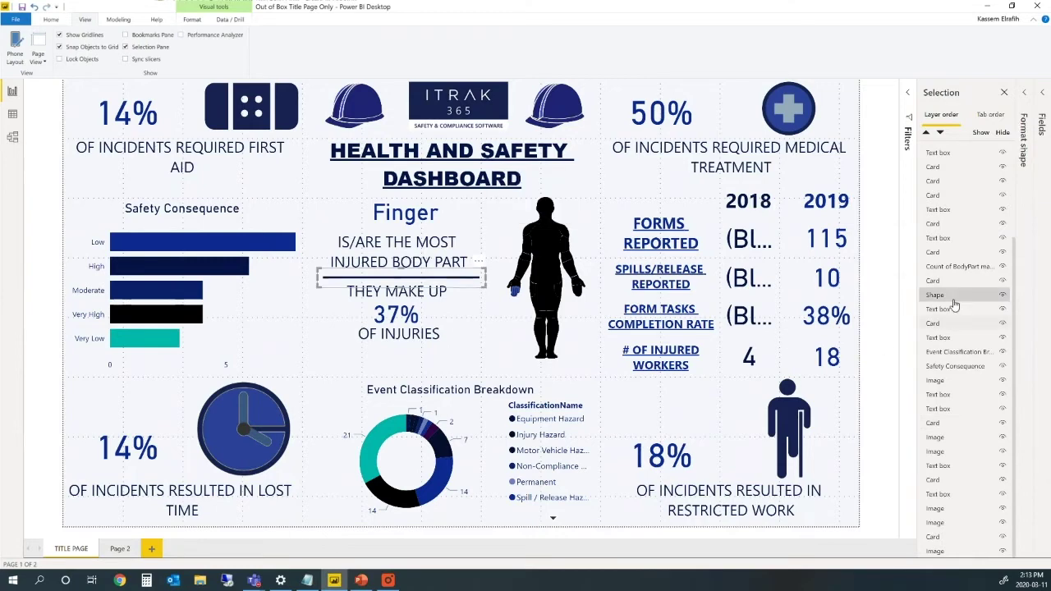
- Hide the Selection list, display the Performance analyzer and Bookmarks panes to inspect them, and close both
click(144, 48)
click(193, 36)
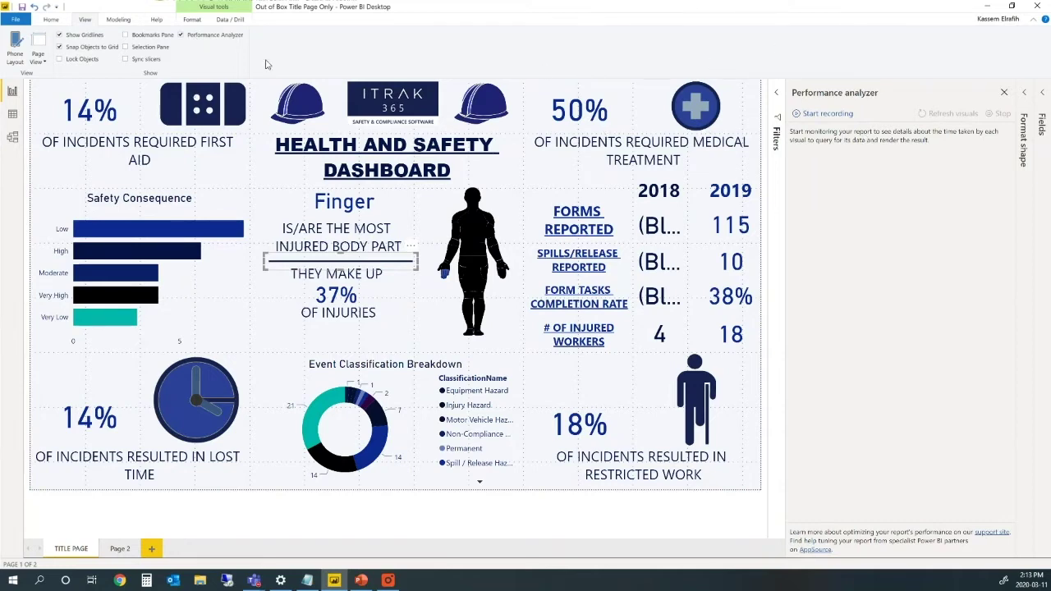
click(153, 35)
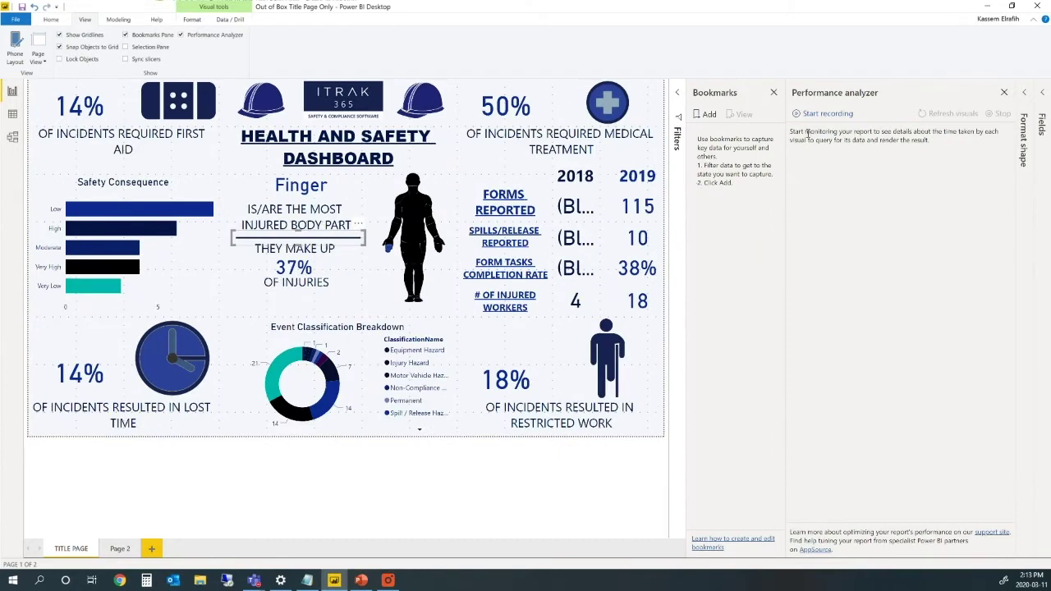
click(773, 92)
click(1001, 94)
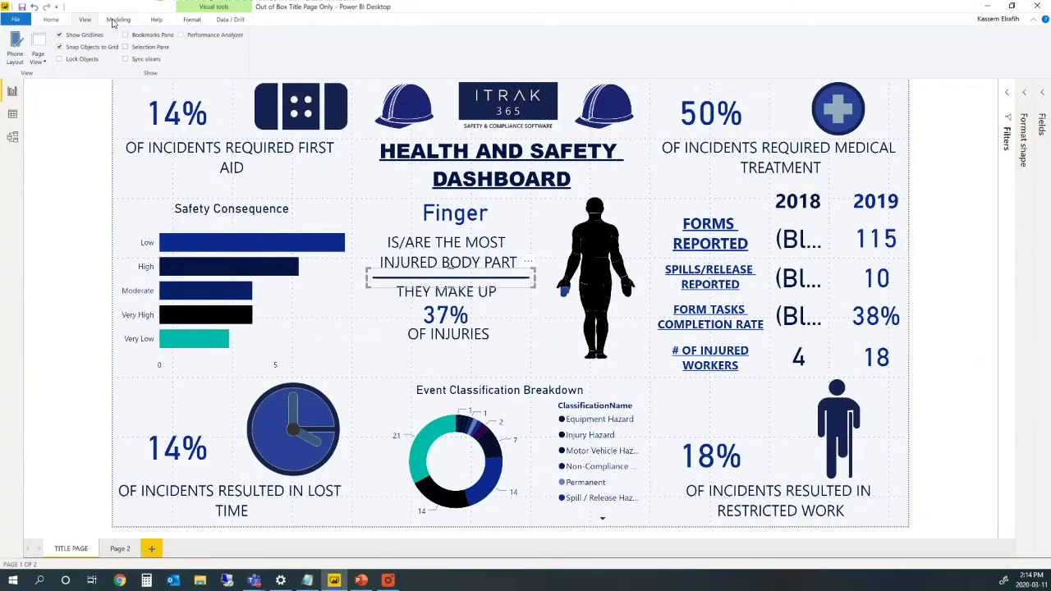
- Show the modeling options, expand the Forms table in the field list and select its FormTypeId field
click(115, 20)
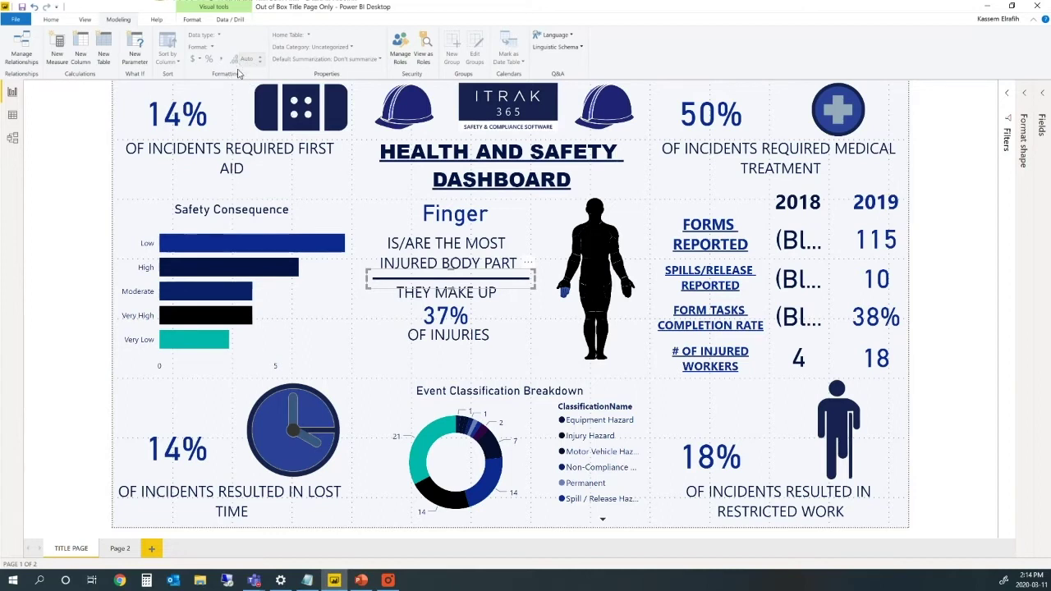
click(1045, 96)
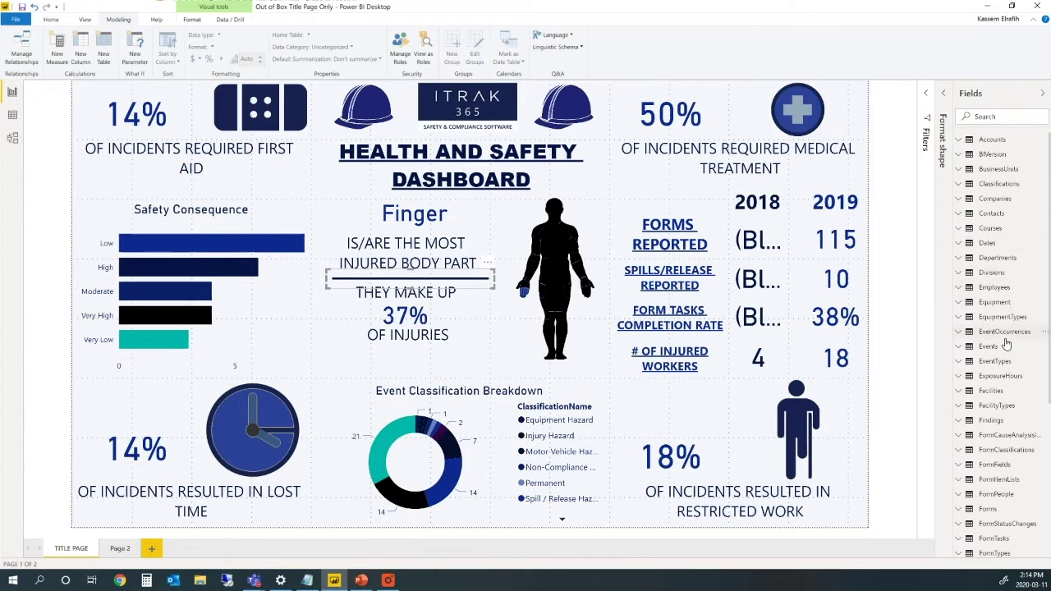
mouse_move(585, 190)
click(995, 363)
click(996, 364)
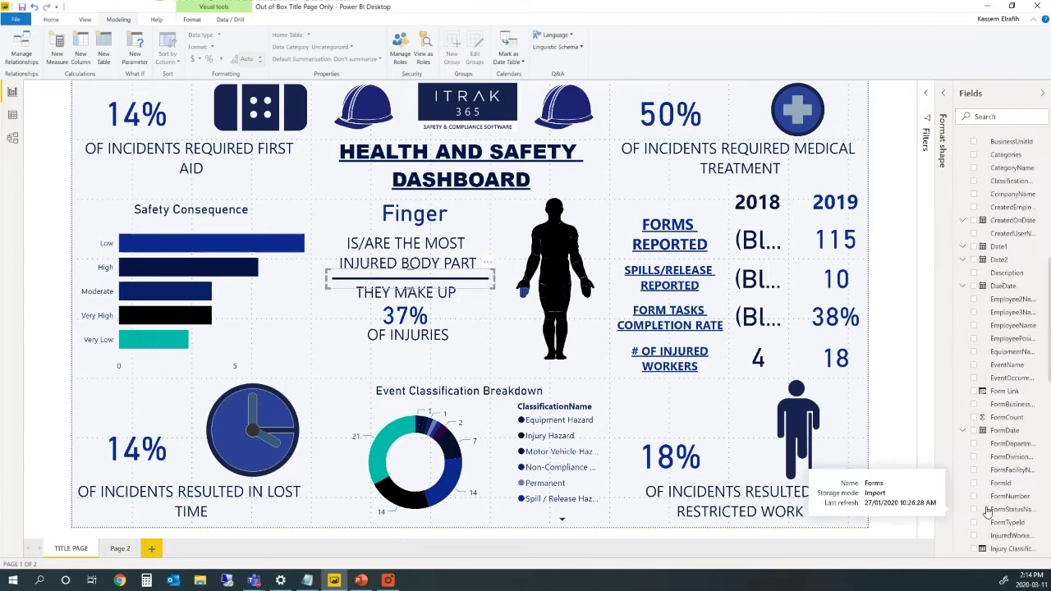
click(987, 510)
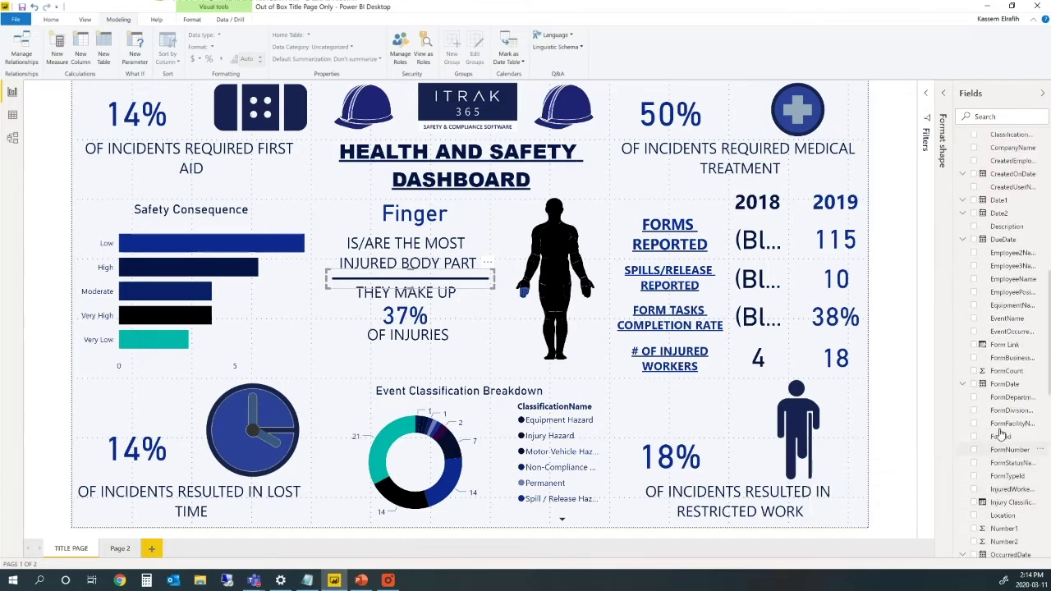
click(1006, 476)
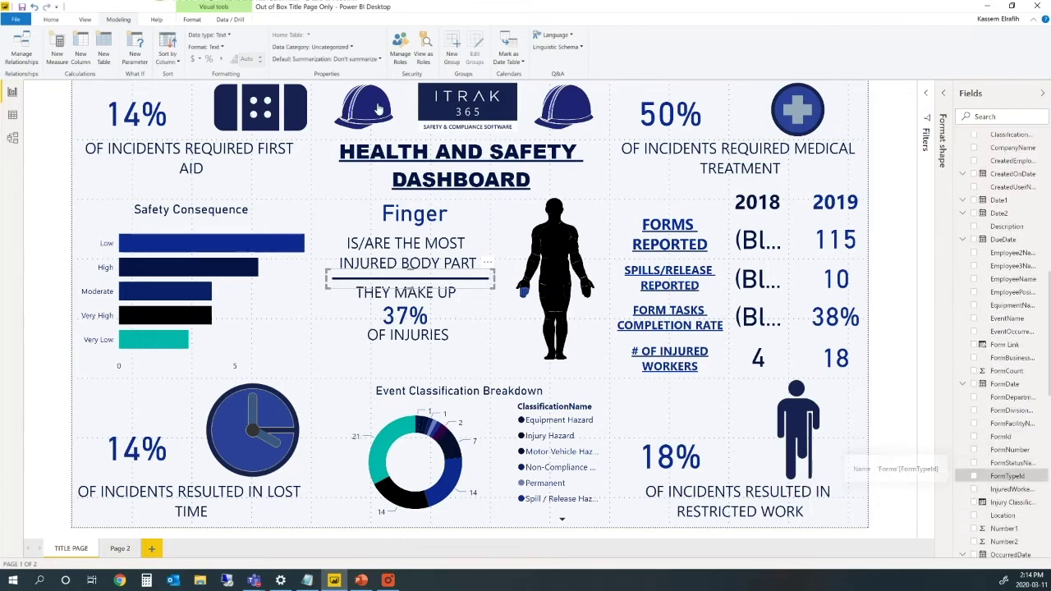
- Review the data type, format, data category and default summarization choices available for the FormTypeId field
click(228, 35)
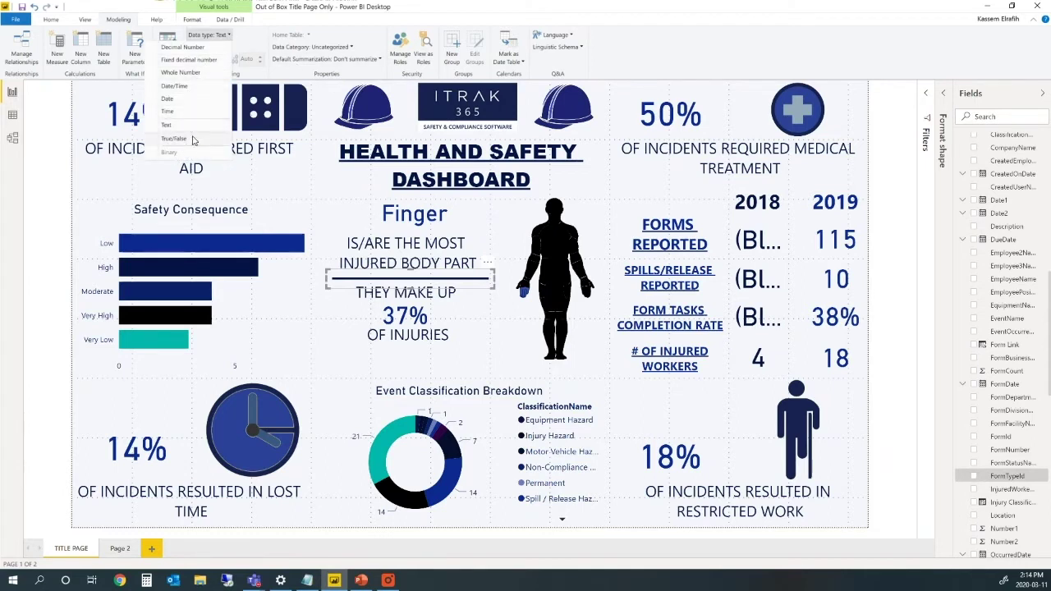
click(246, 38)
click(214, 47)
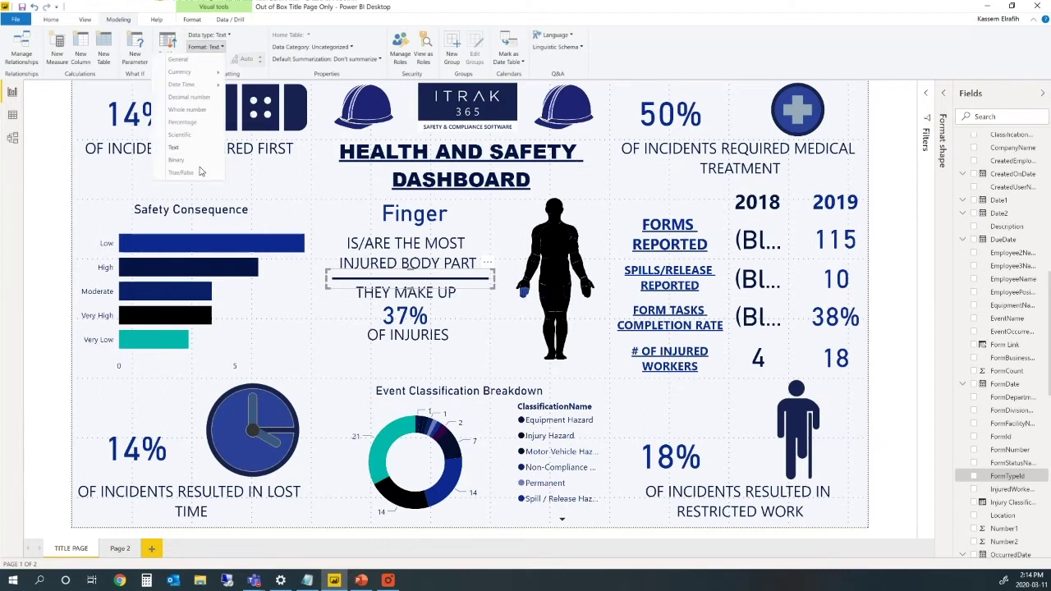
click(299, 47)
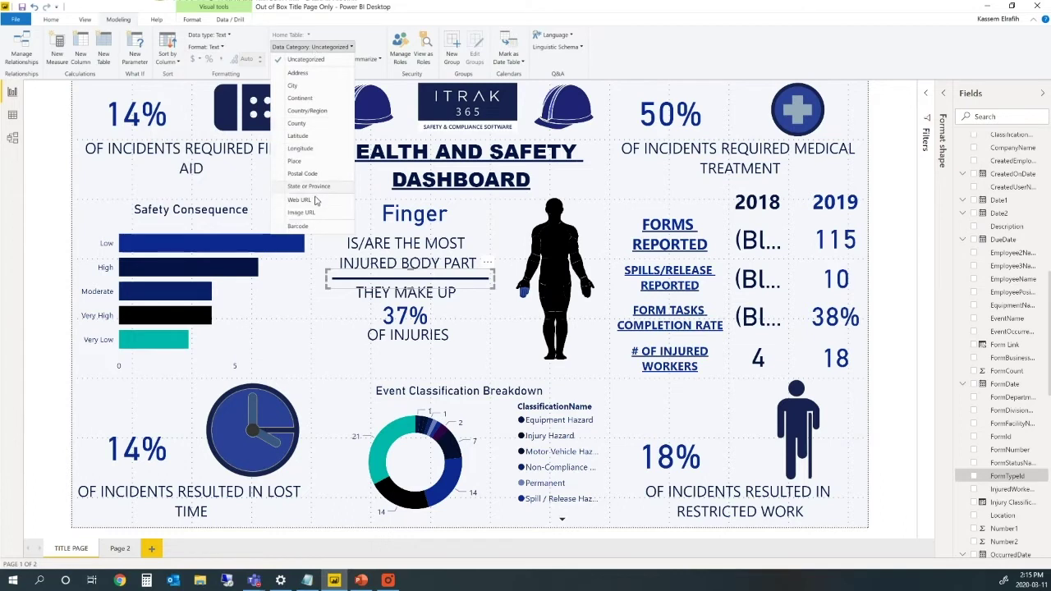
click(351, 61)
click(351, 61)
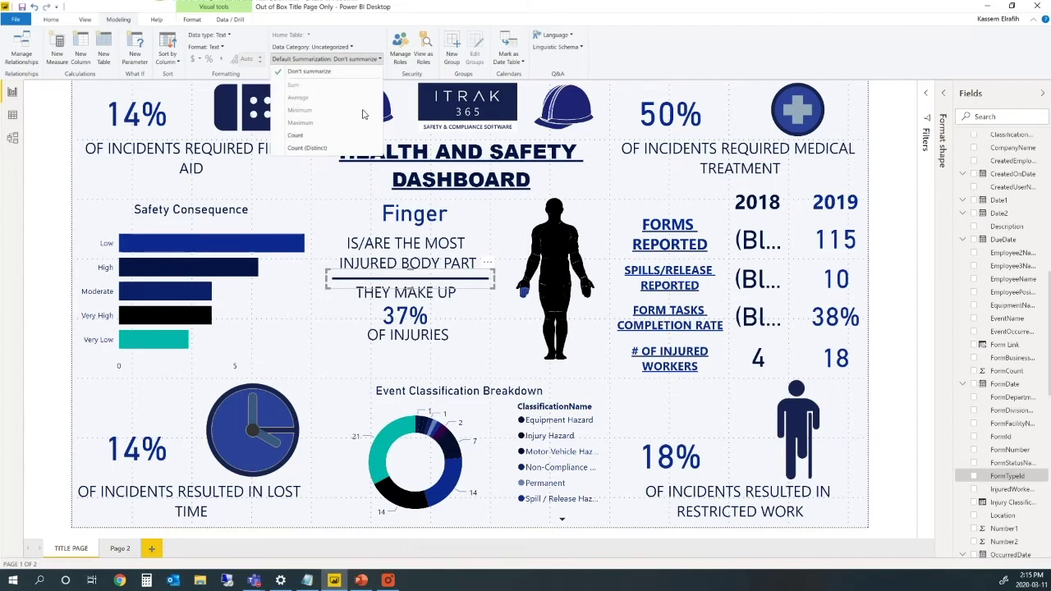
click(370, 62)
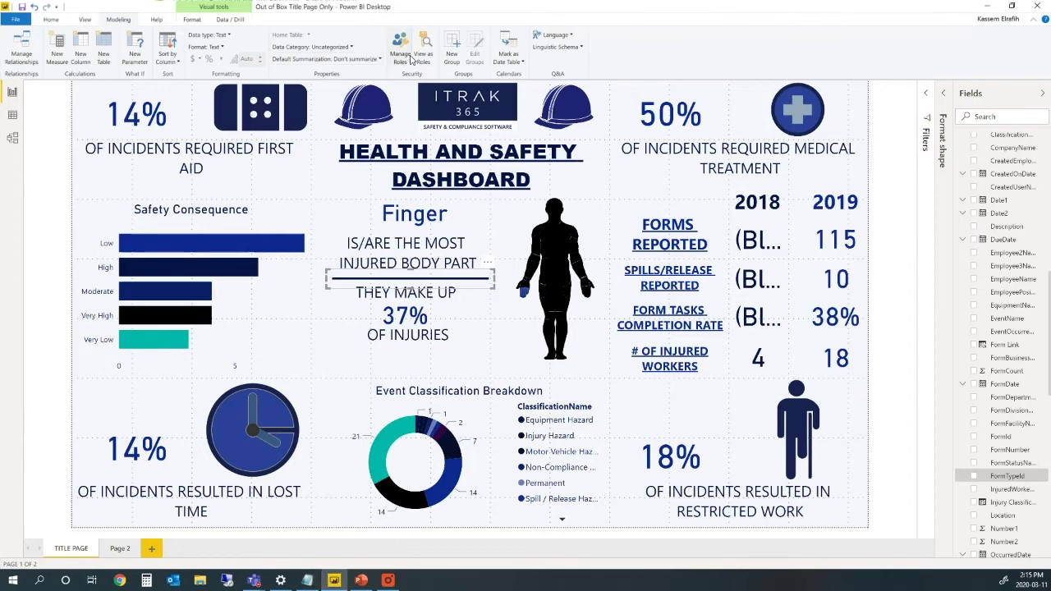
- Create a security role named Canada and select the Accounts table for it
click(411, 59)
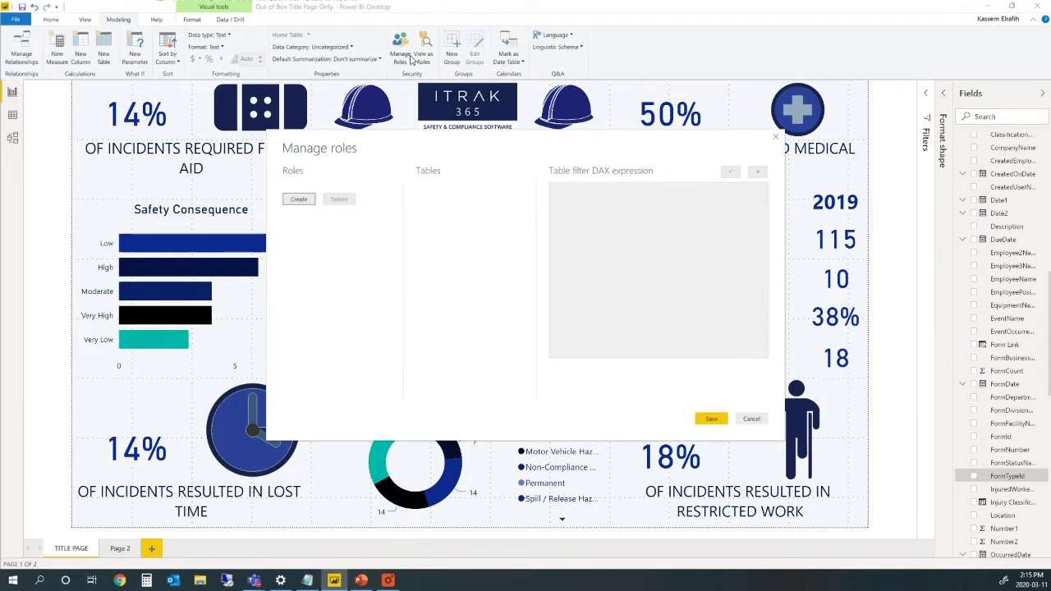
click(301, 199)
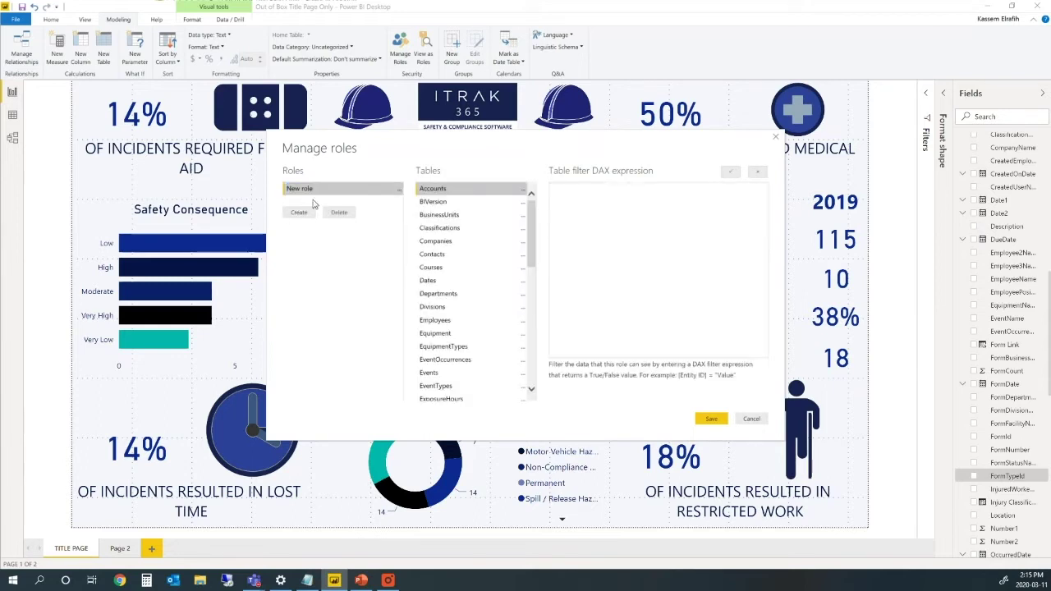
click(332, 189)
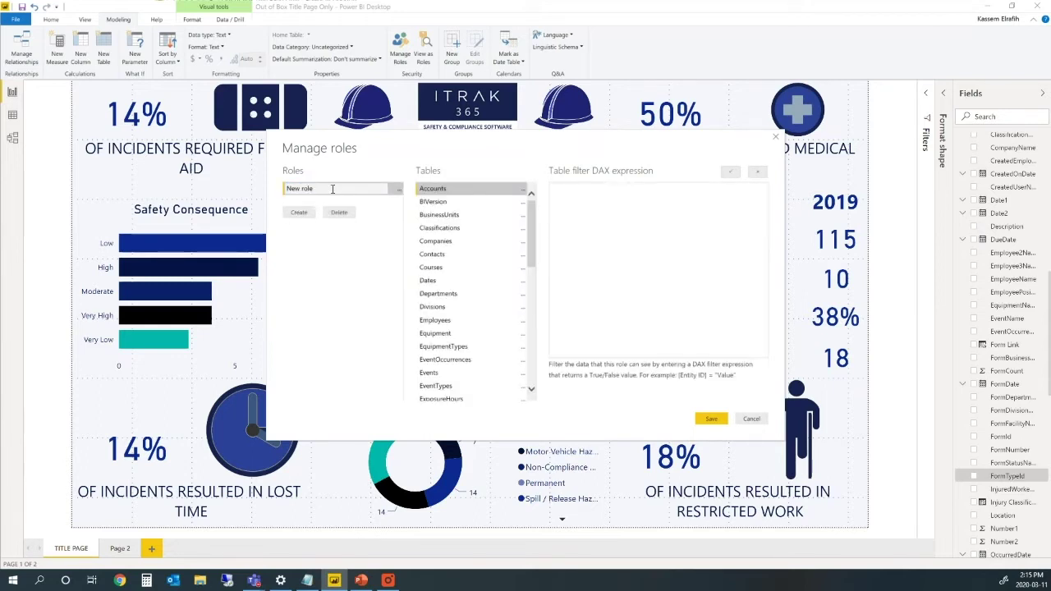
key(ctrl+a)
text(Canada)
click(460, 192)
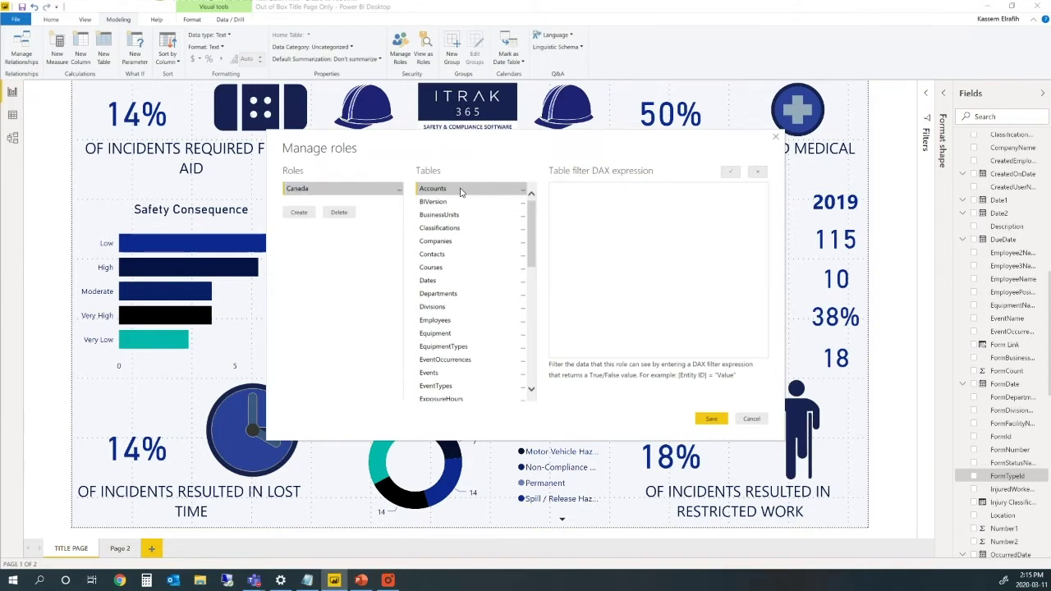
- Try the filter expression Accounts[ACcount name] = Canada on the role's Accounts table, clear it and cancel the role changes
click(572, 199)
text(Accounts[)
text(Account name] = Canada)
key(ctrl+a)
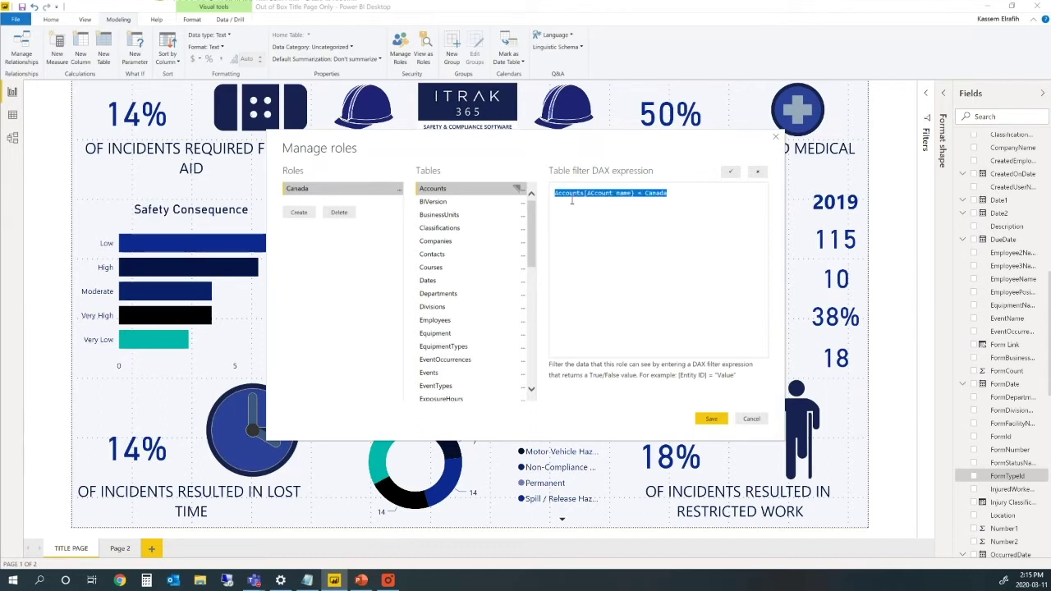
key(Home)
key(ctrl+a)
key(Delete)
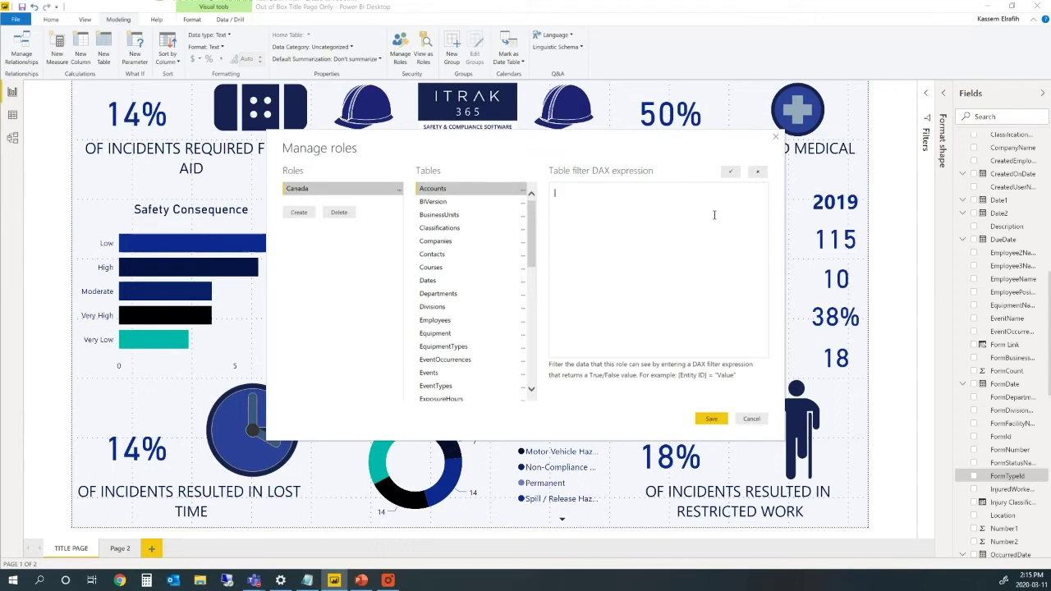
click(758, 421)
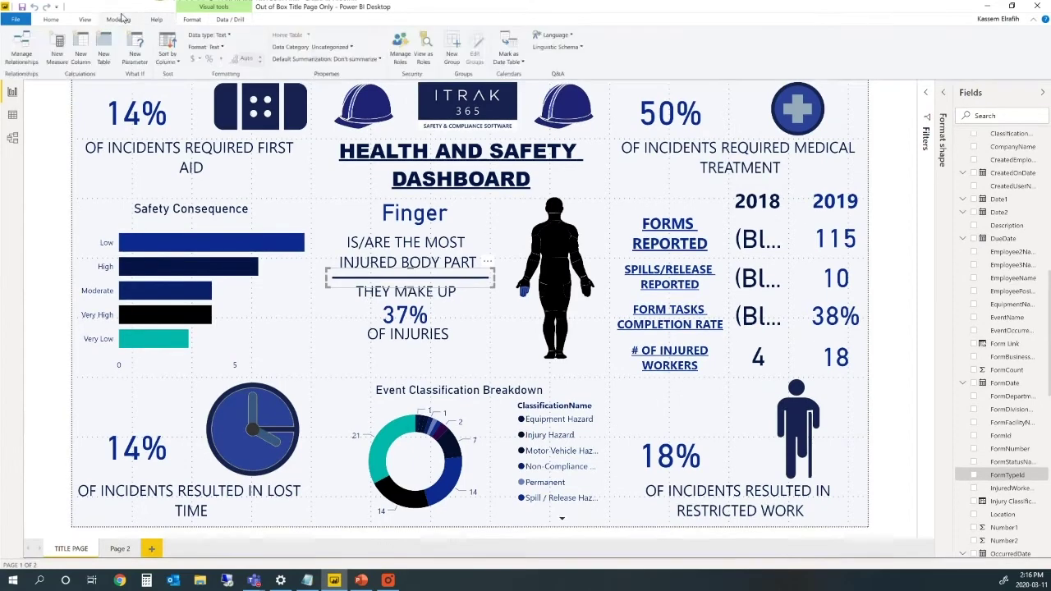
click(193, 19)
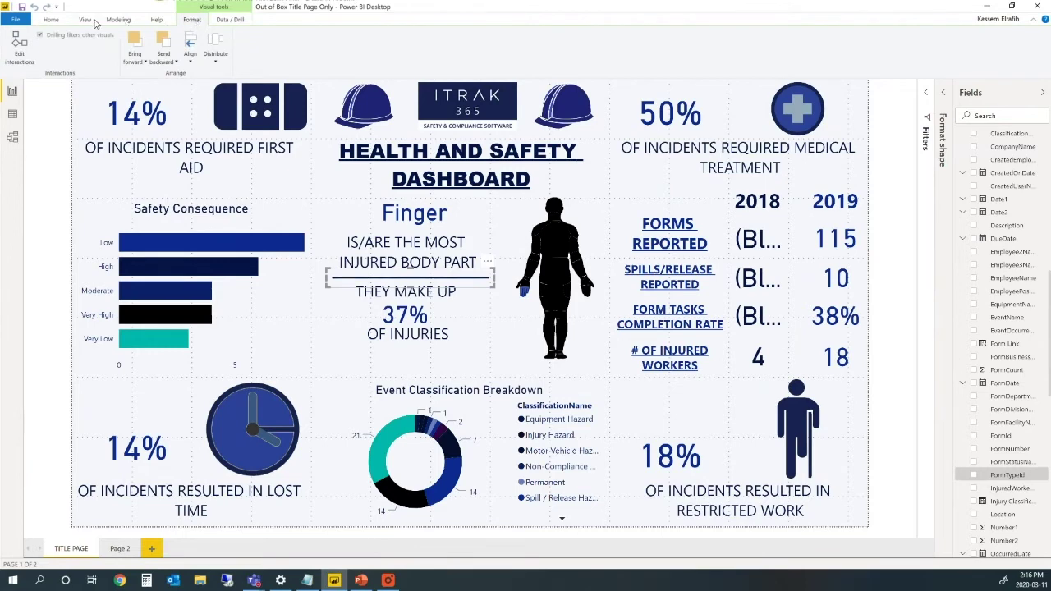
click(54, 20)
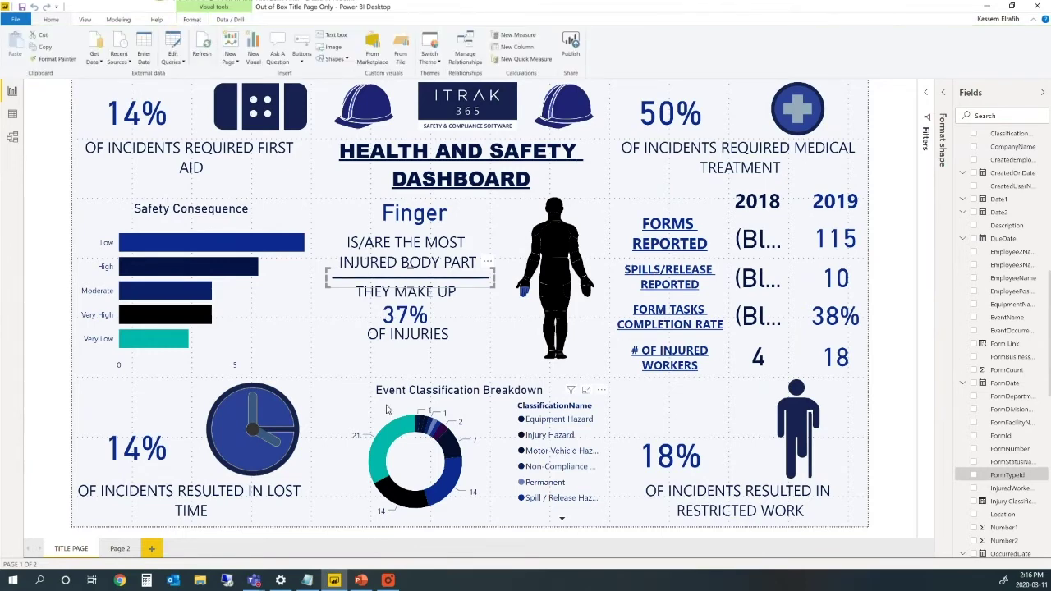
click(307, 581)
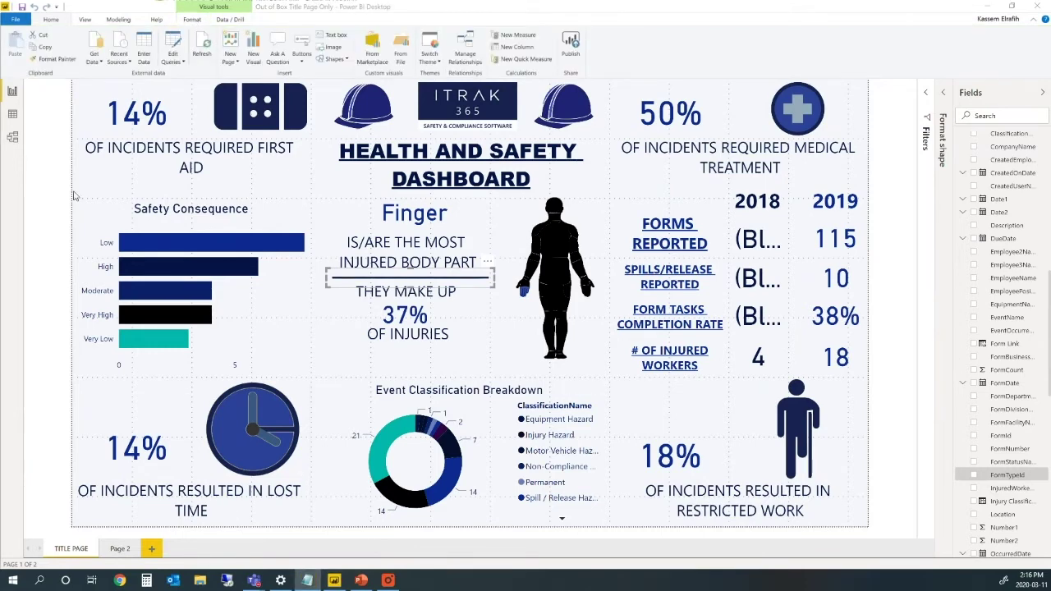
- Switch to the data view and look through the rows and columns of the Accounts table
click(13, 114)
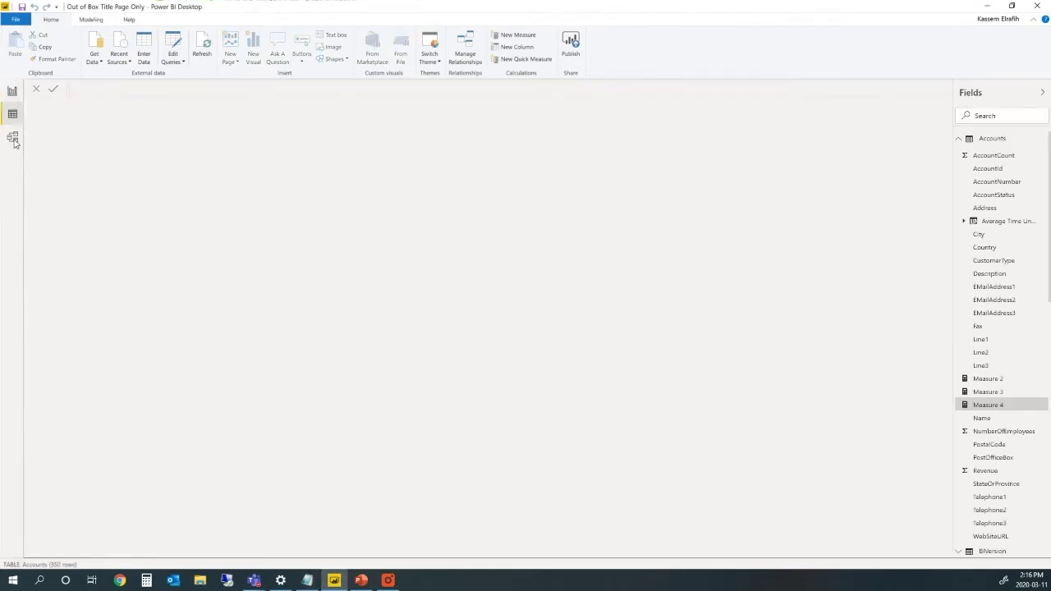
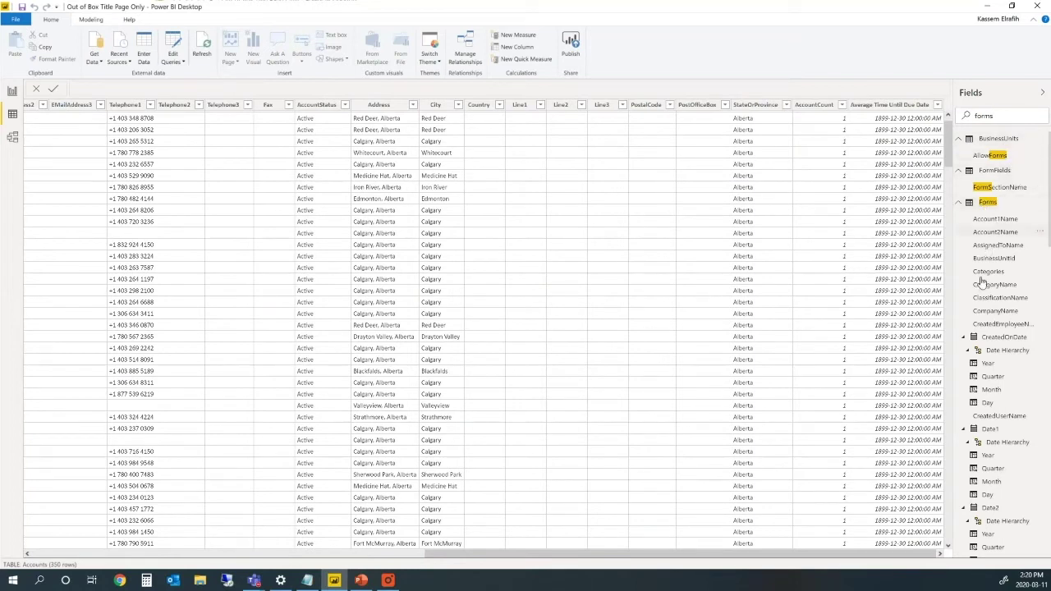
scroll(993, 419, down, 5)
scroll(989, 417, up, 5)
scroll(480, 233, left, 2)
scroll(481, 234, left, 12)
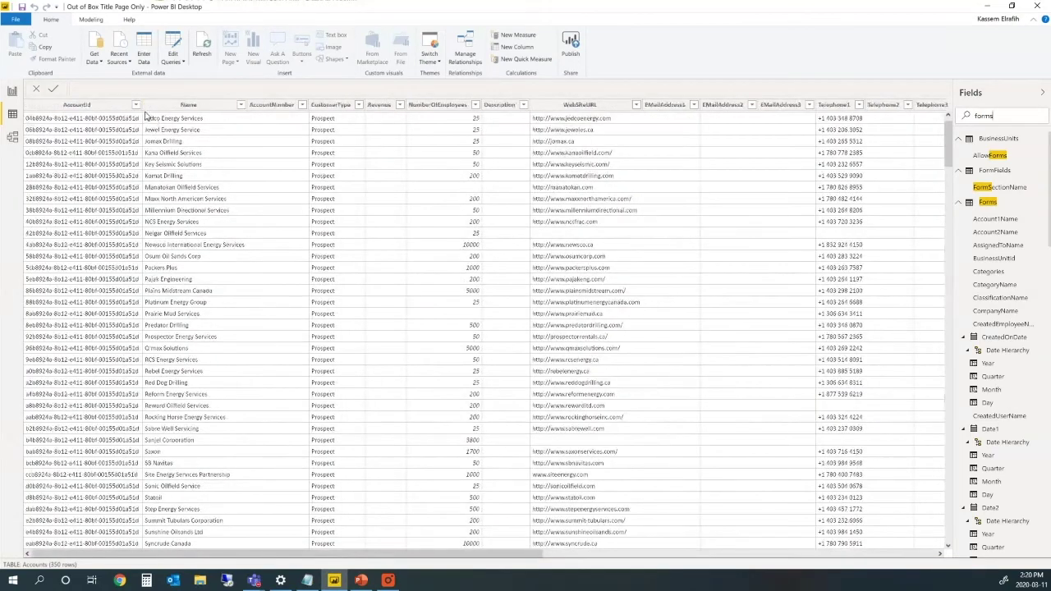
- Filter the Accounts table's Name column to AAA Contracting only, check the row's remaining columns and return to the report view
click(243, 108)
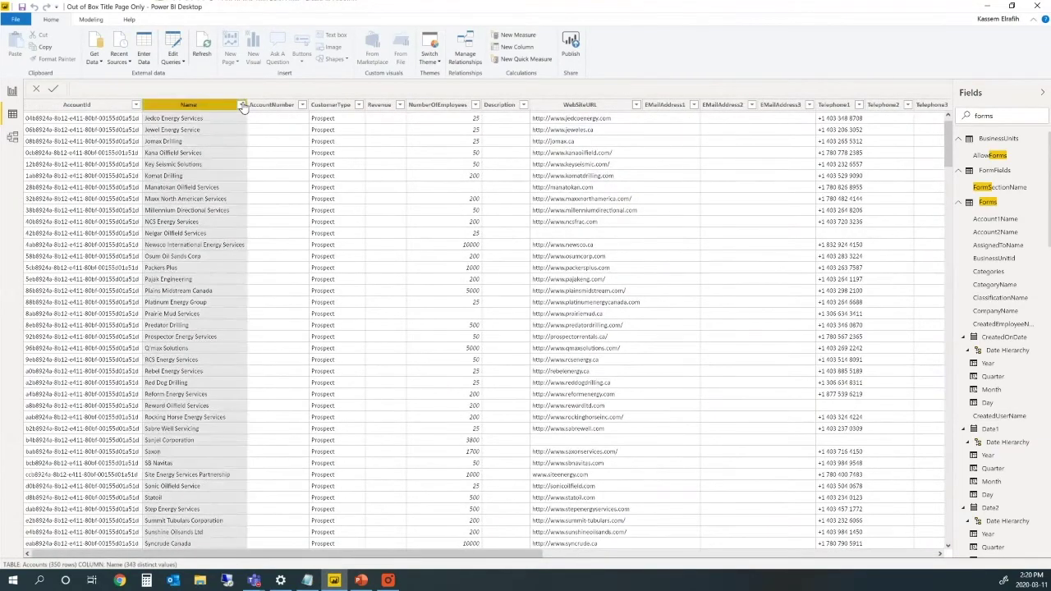
click(241, 105)
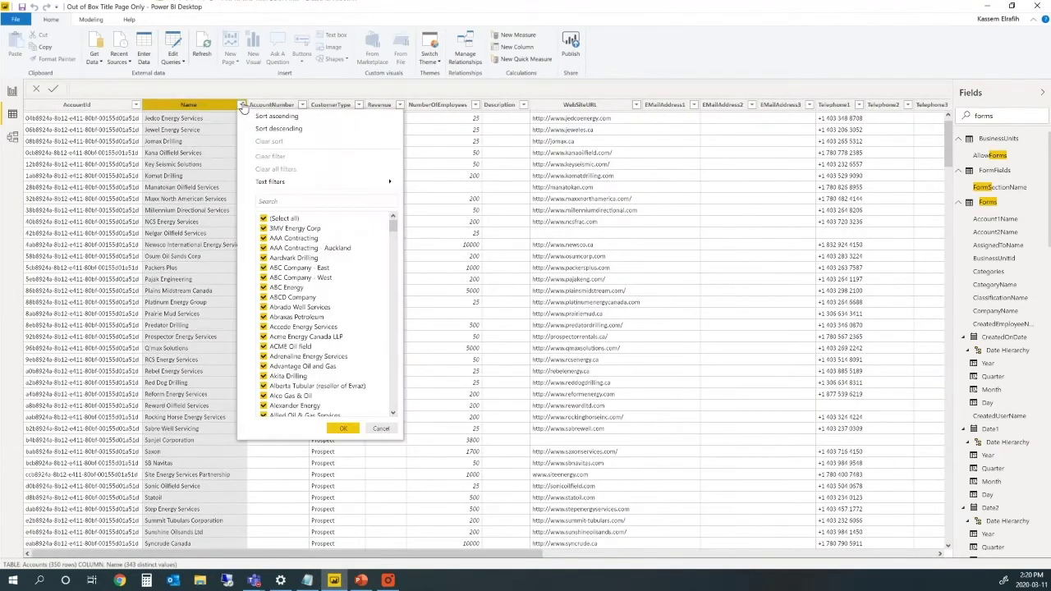
click(279, 219)
click(310, 238)
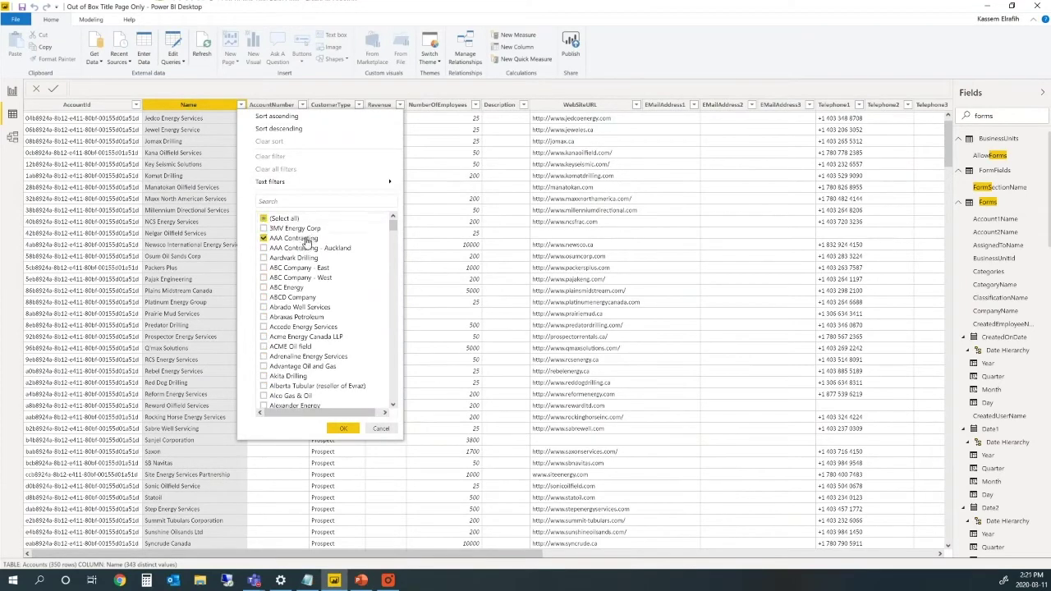
click(342, 428)
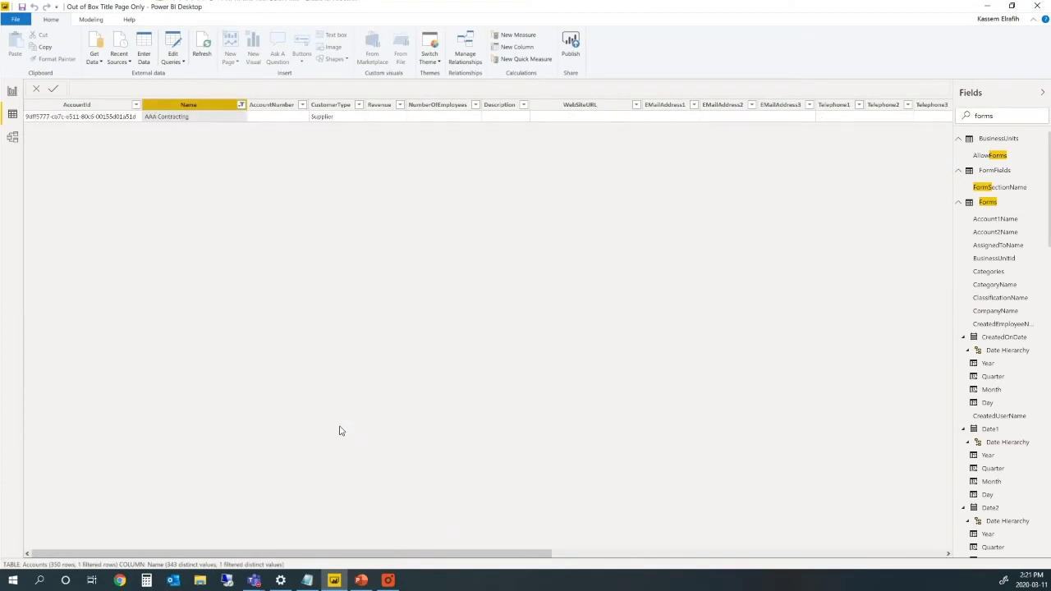
scroll(211, 218, right, 5)
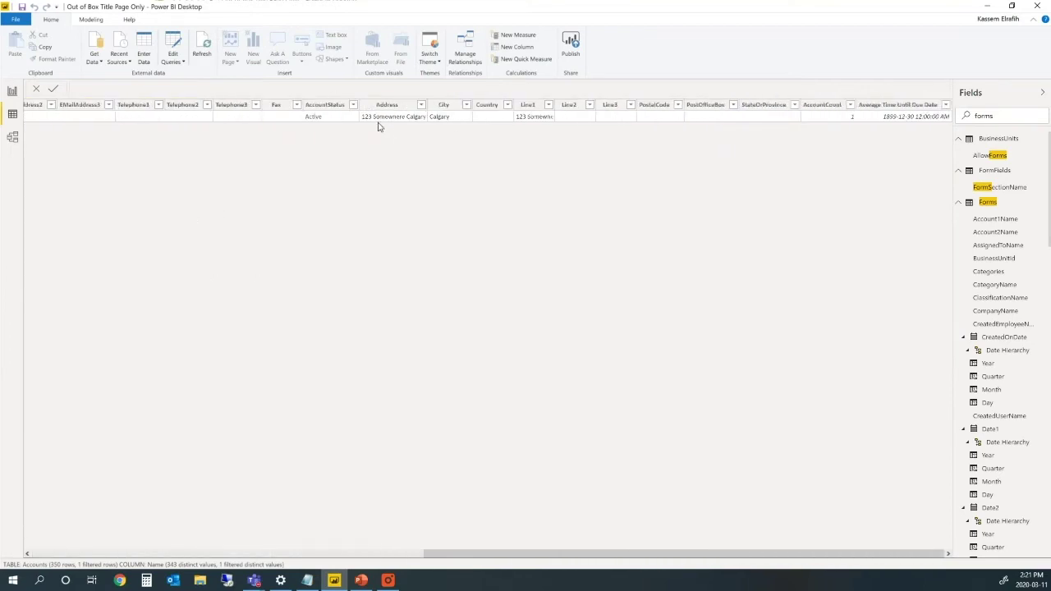
click(13, 90)
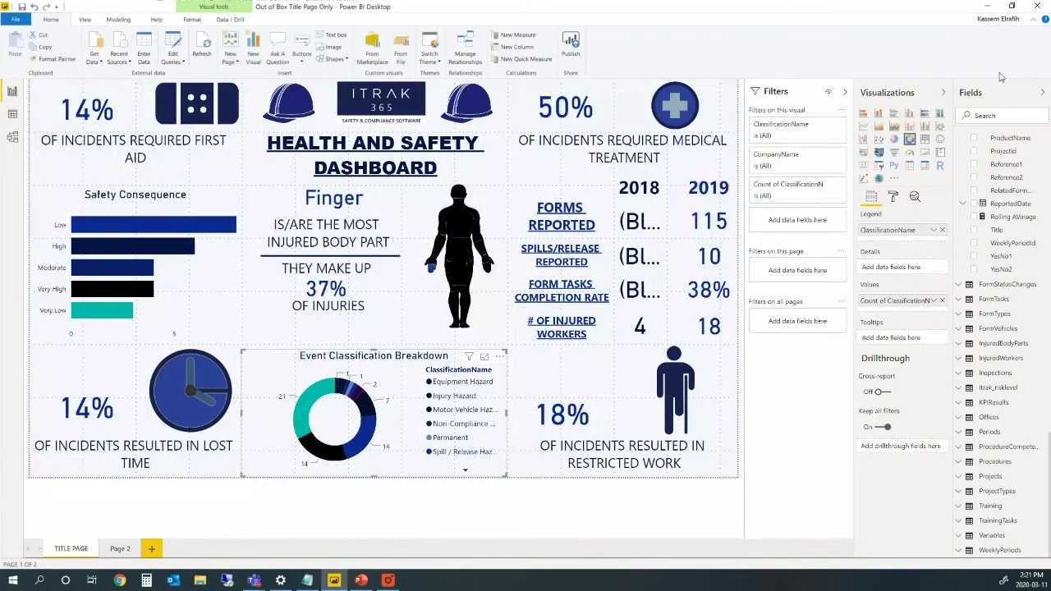
- Add a table visual listing the Name field of the Accounts table to the title page and look through its rows
click(615, 142)
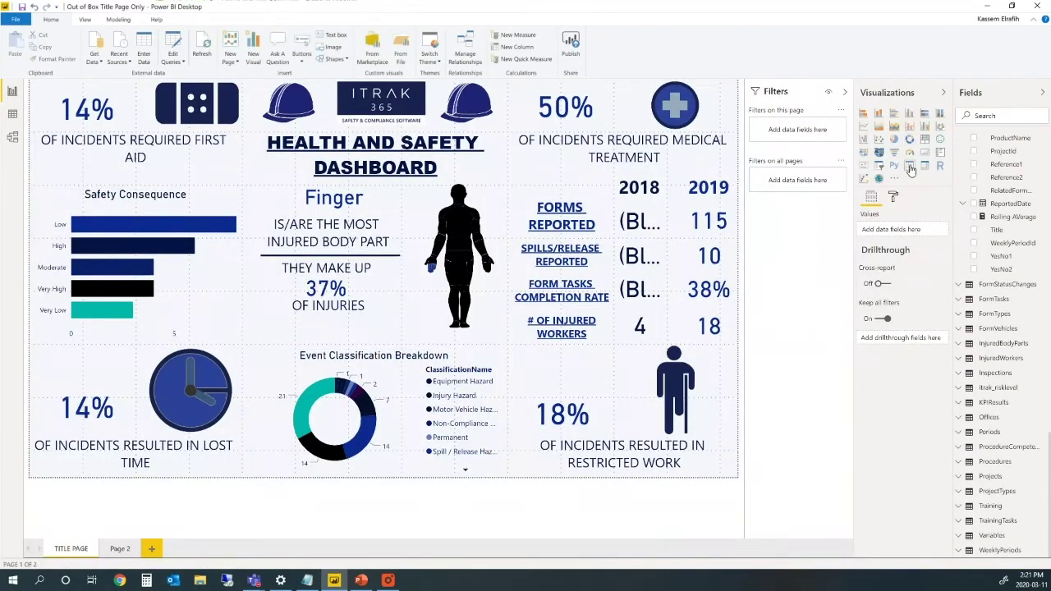
click(1020, 229)
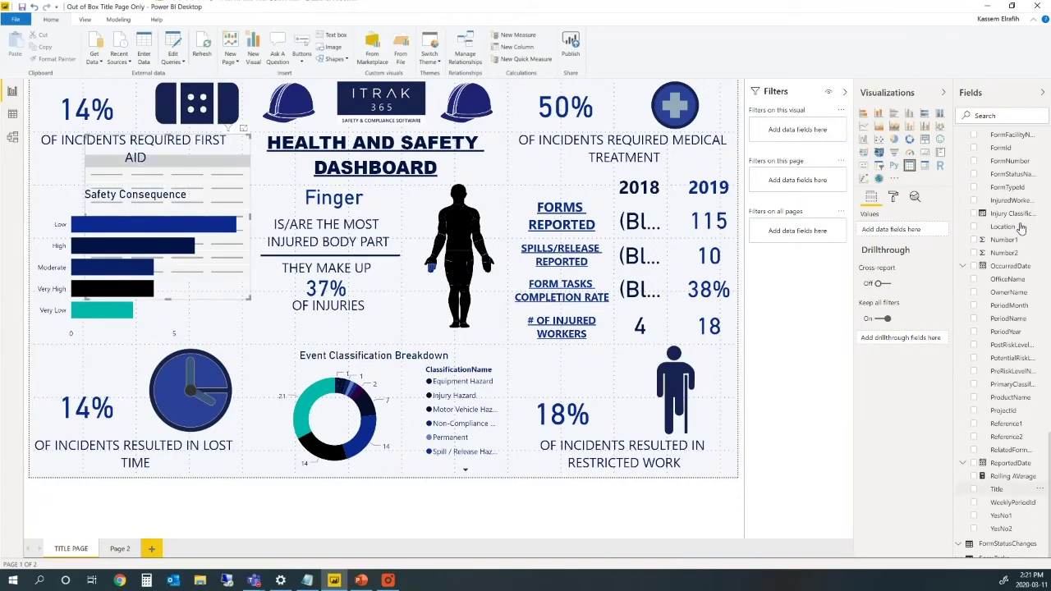
scroll(1020, 229, up, 10)
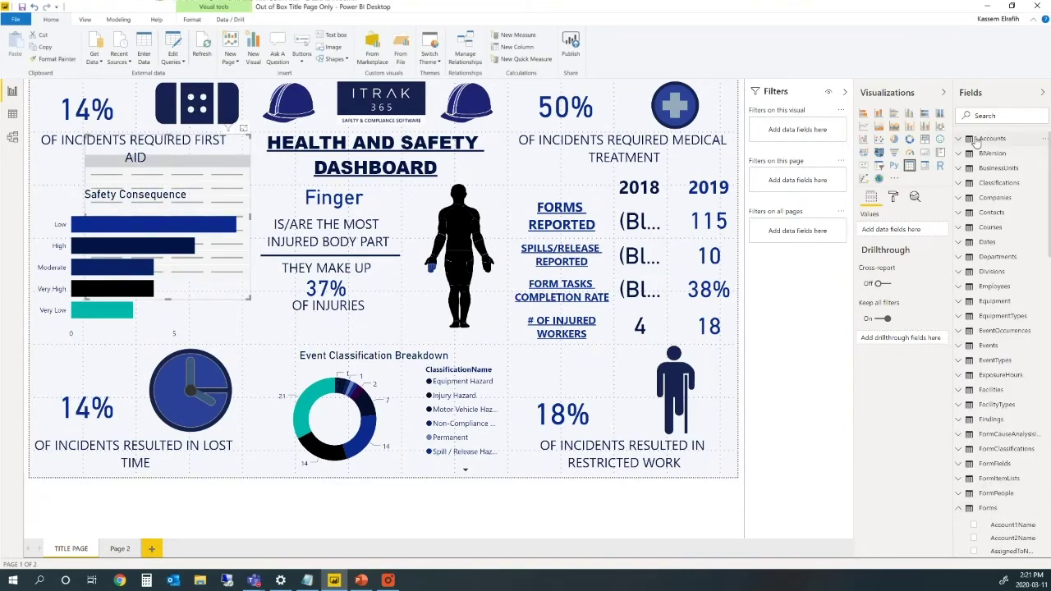
click(975, 141)
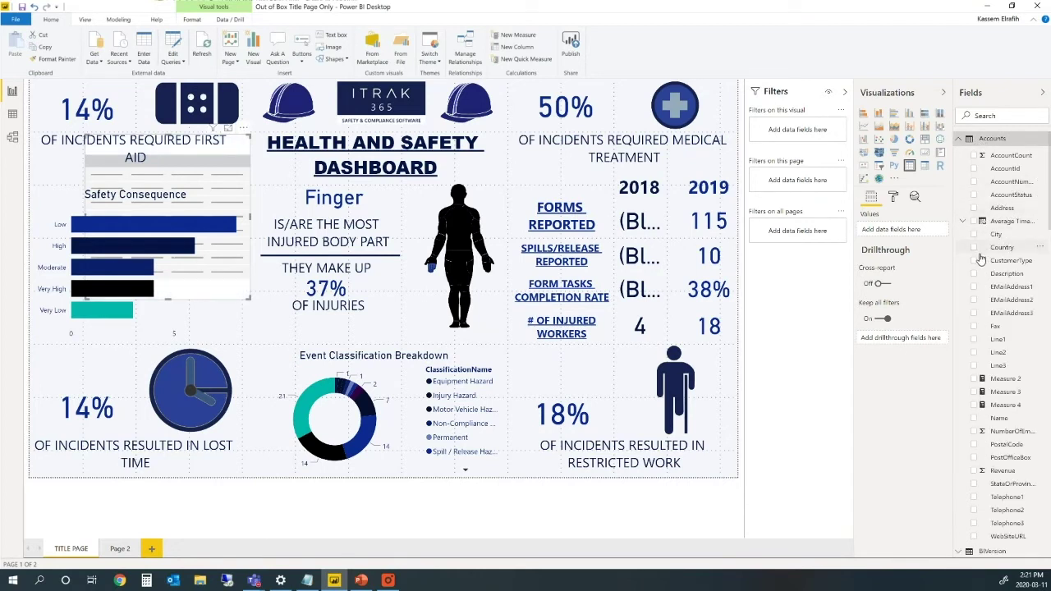
scroll(968, 339, down, 1)
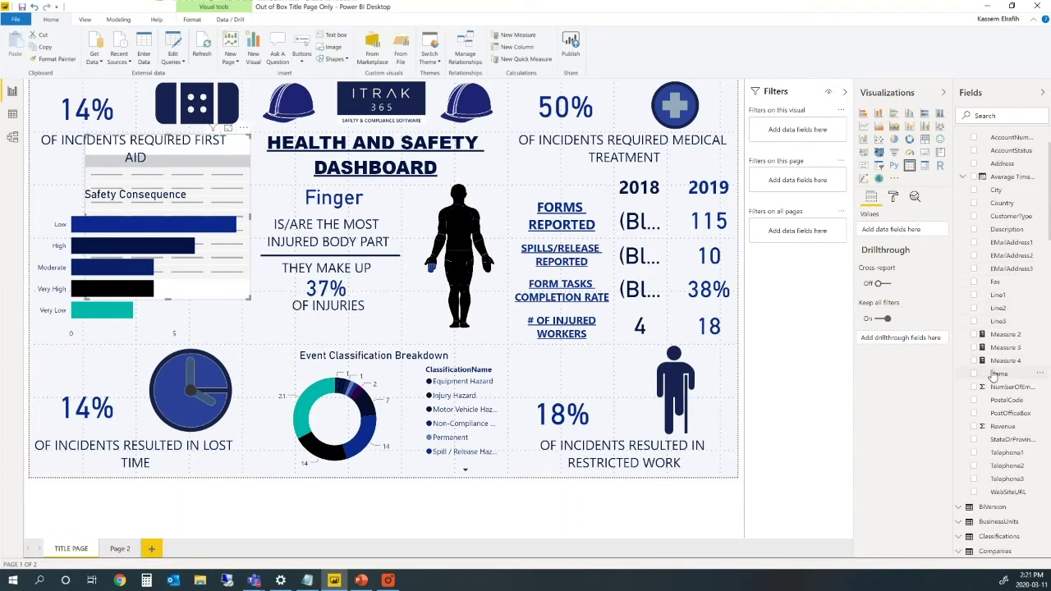
drag(989, 376, 899, 234)
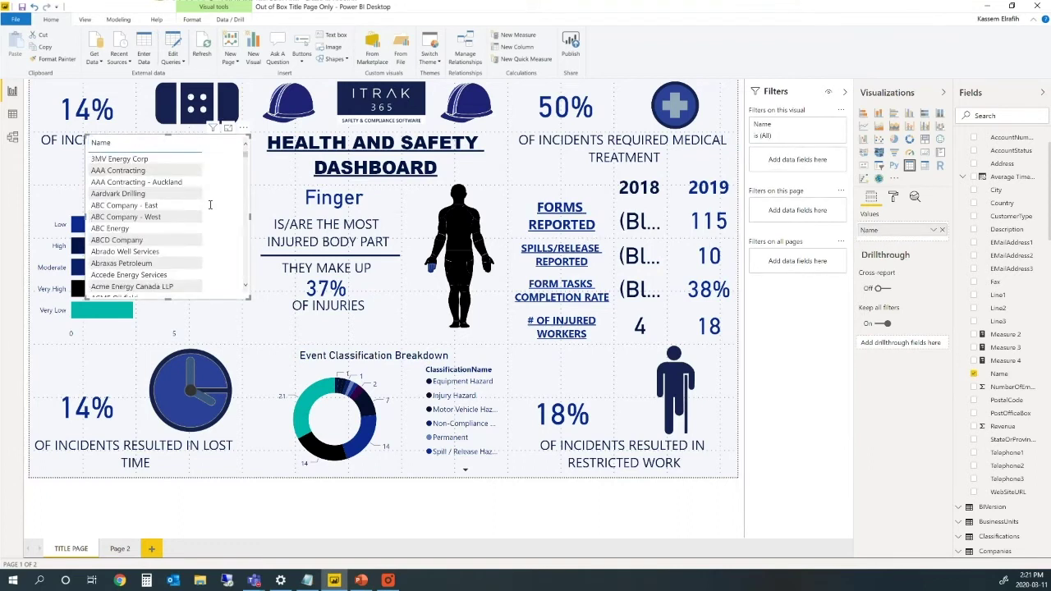
scroll(144, 197, down, 8)
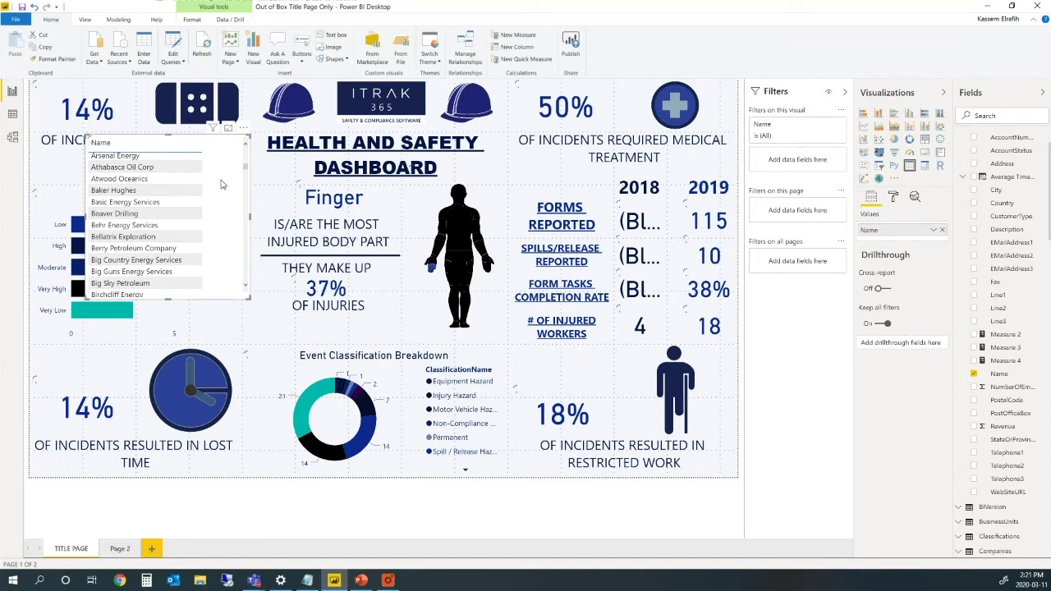
- Switch to the data view and review the modeling properties of the AccountNumber, CustomerType and Revenue columns
click(12, 113)
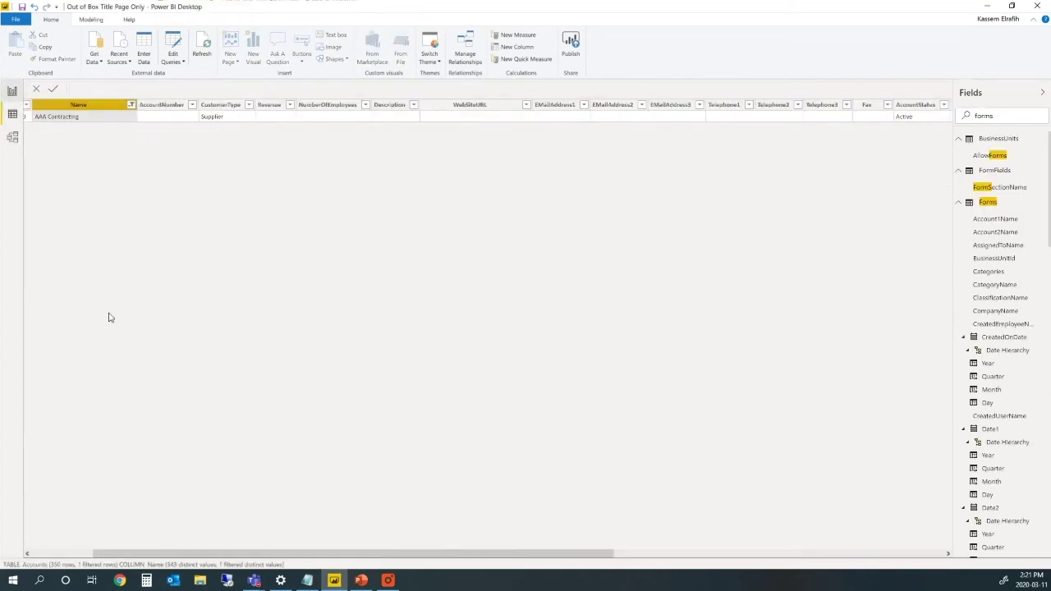
click(100, 21)
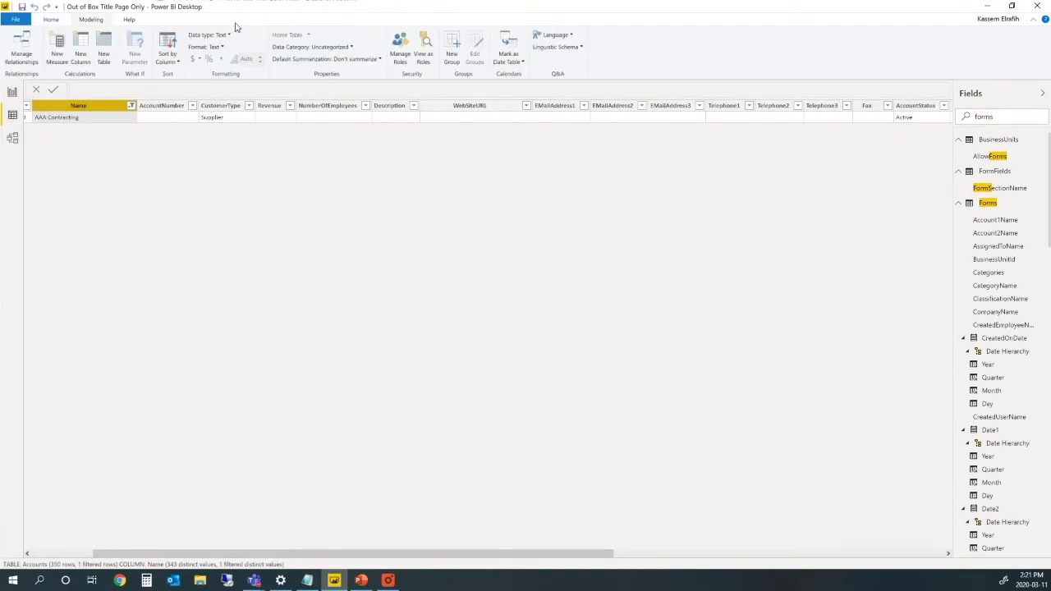
click(177, 106)
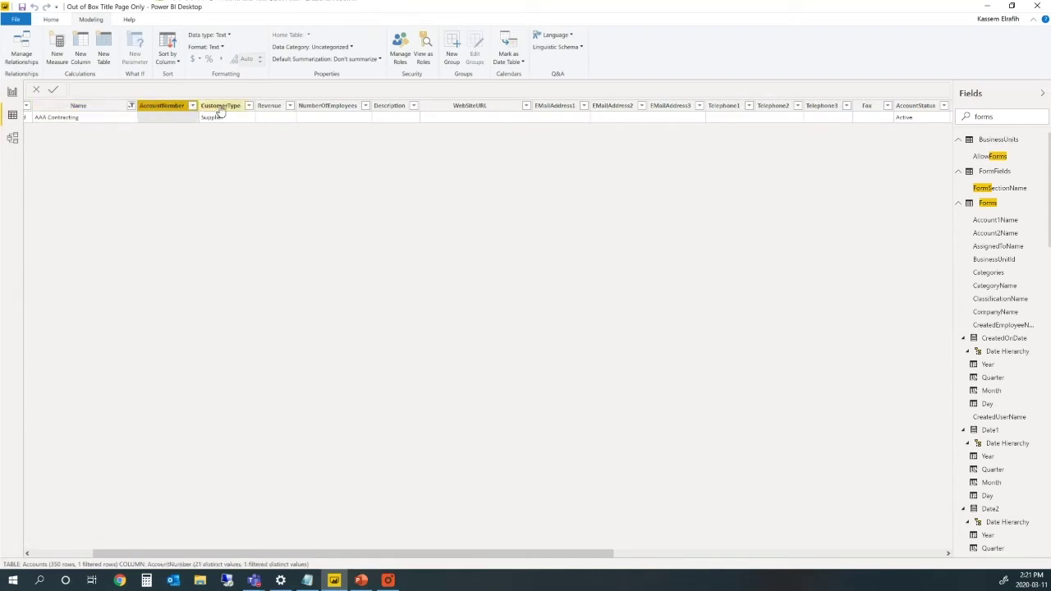
click(220, 107)
click(272, 106)
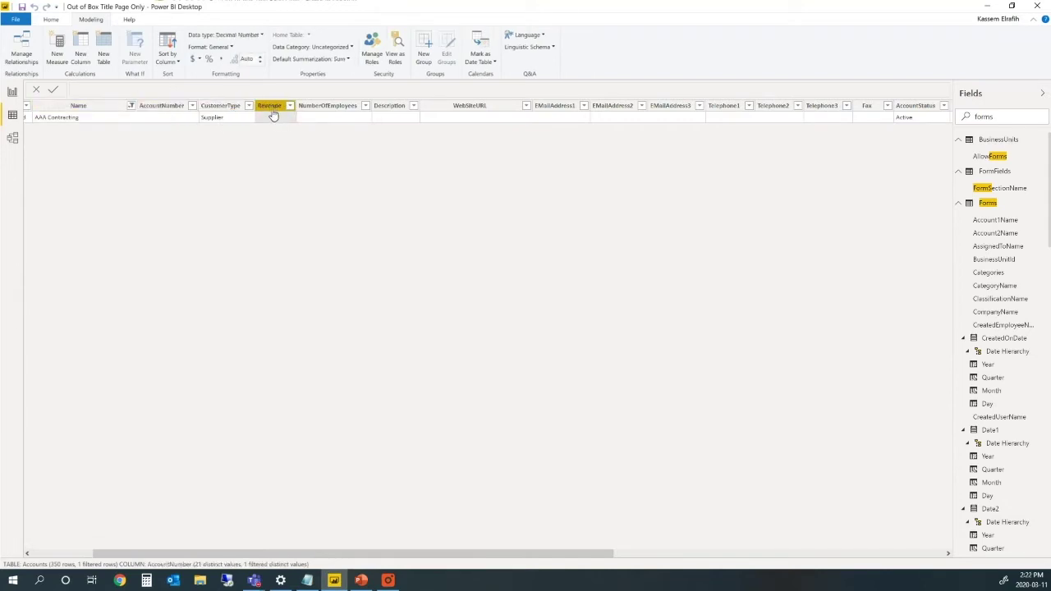
- Switch to the model view and examine the relationship between the FormCauseAnalysisItems and Forms tables up close
click(5, 141)
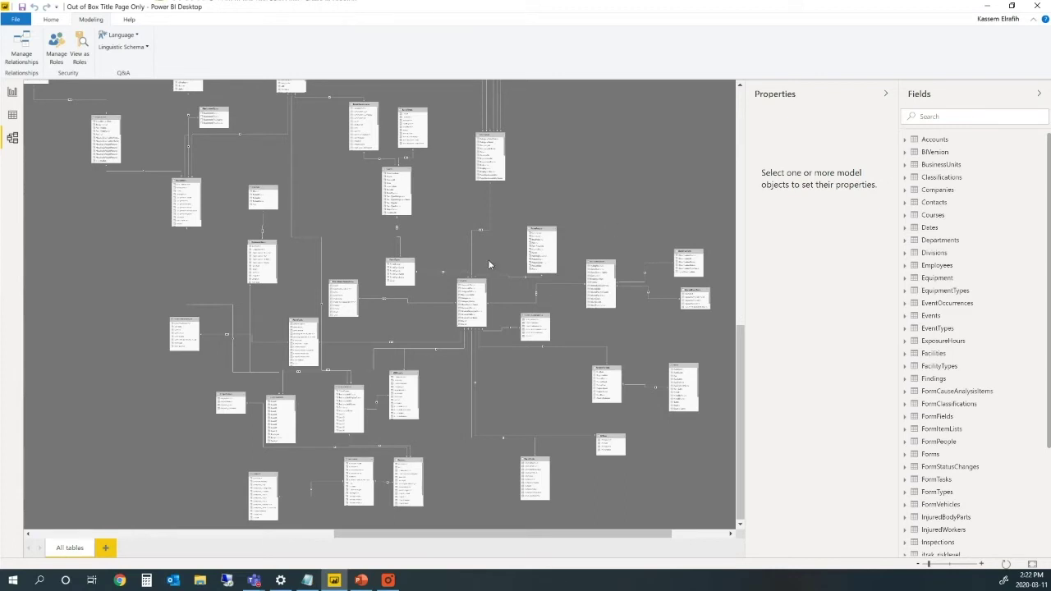
click(980, 564)
click(980, 564)
click(981, 563)
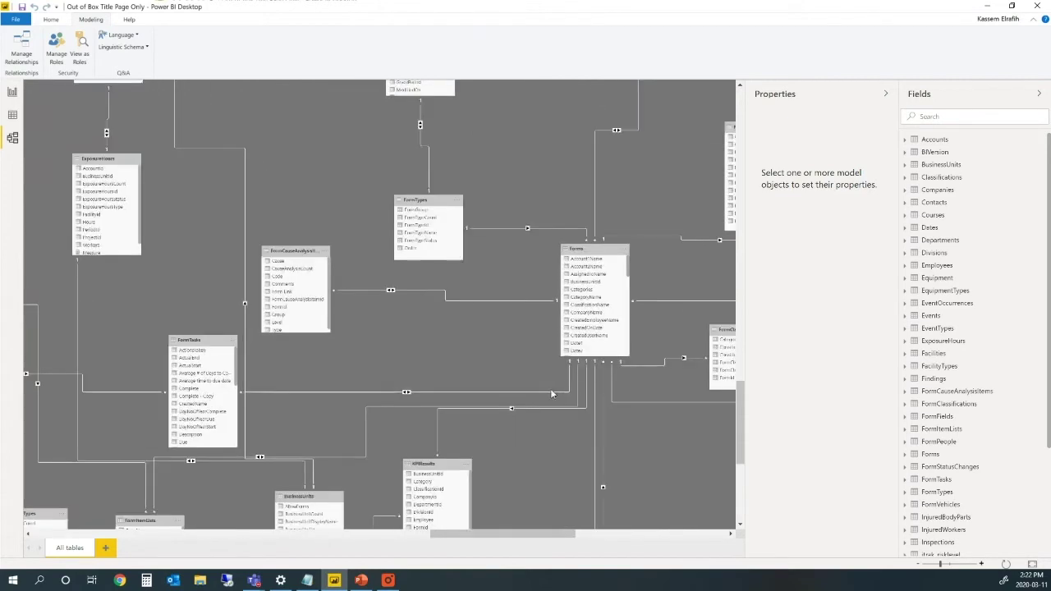
scroll(552, 353, up, 1)
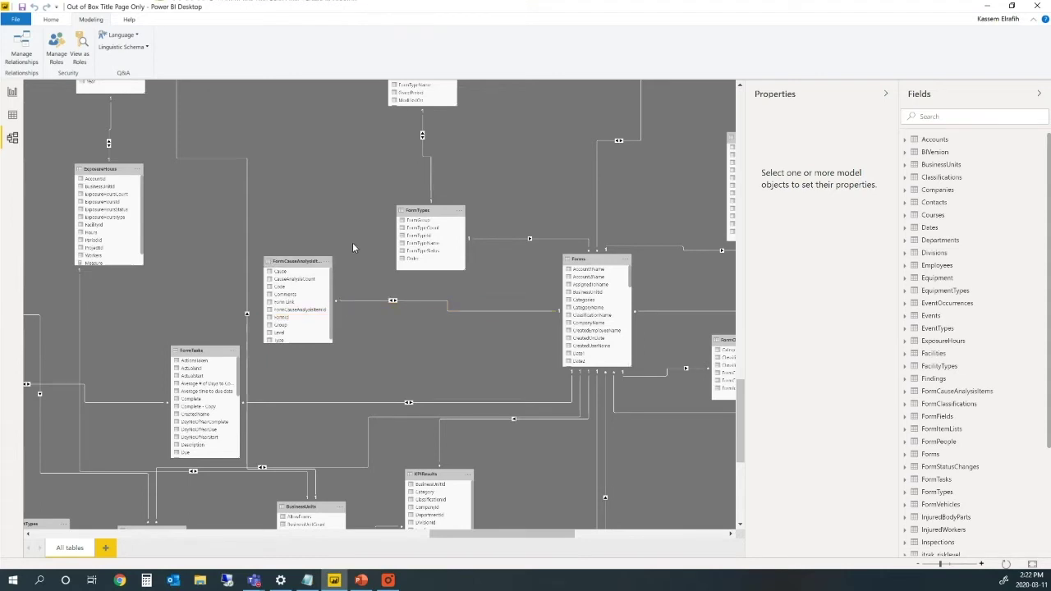
drag(303, 309, 394, 302)
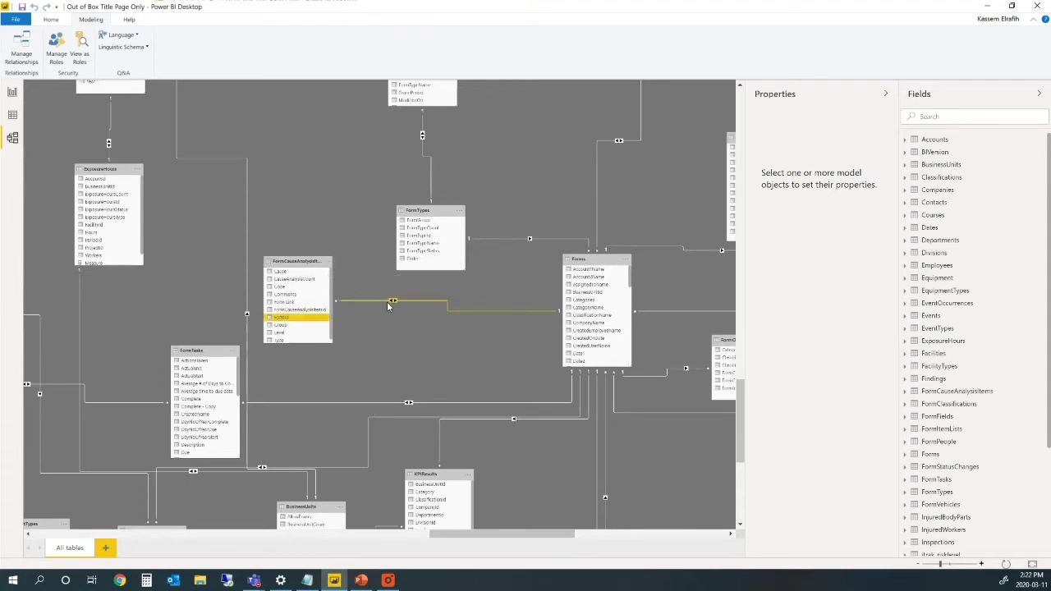
drag(483, 276, 351, 366)
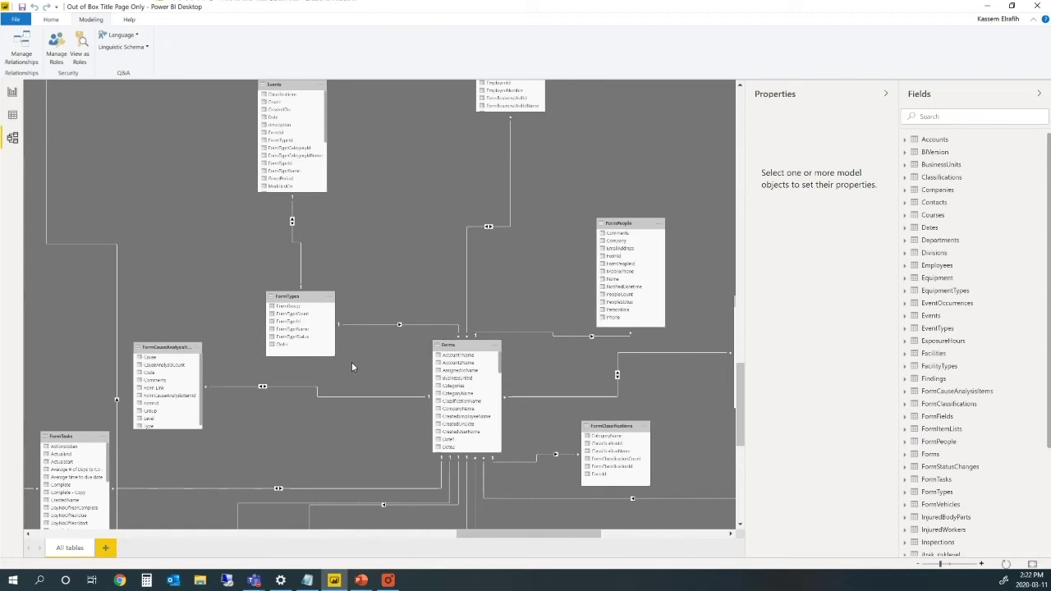
- Look over the whole model diagram, examining how the tables around Employees, Events and Forms are related
click(918, 565)
click(918, 565)
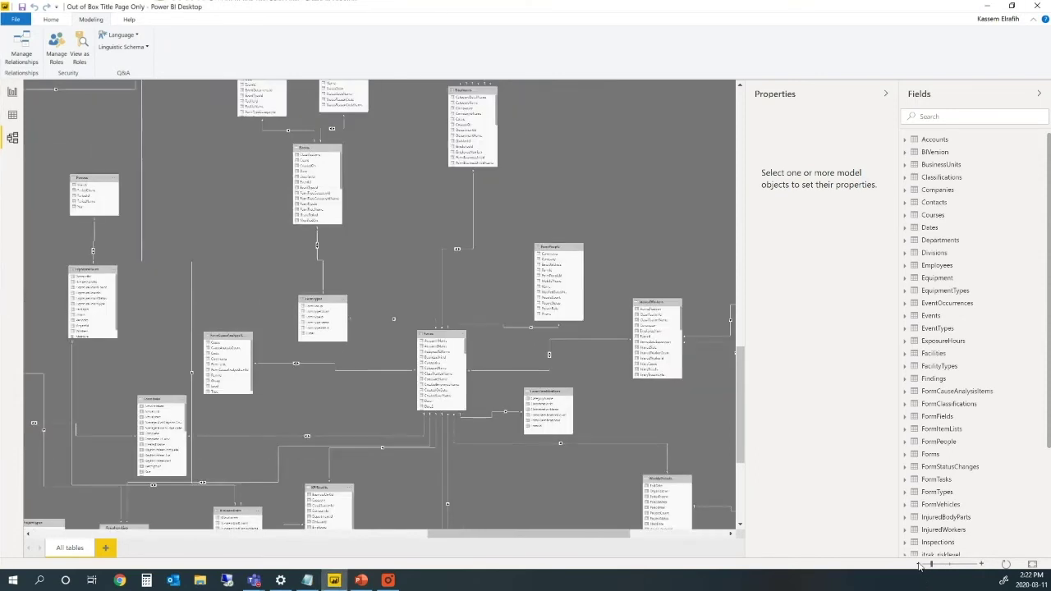
scroll(573, 257, up, 5)
scroll(574, 257, left, 2)
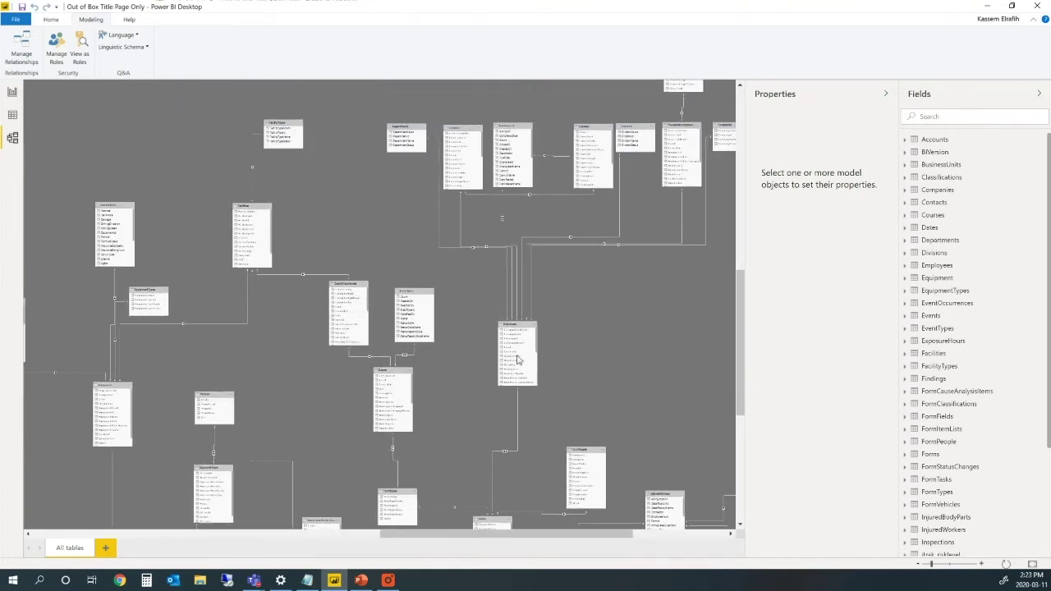
scroll(460, 400, right, 5)
scroll(445, 358, up, 3)
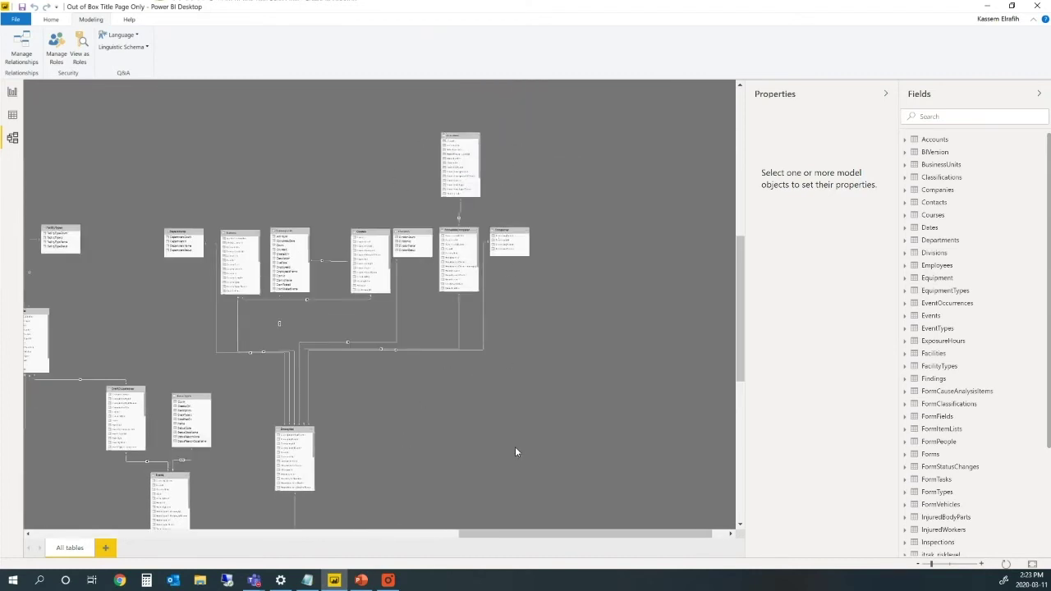
scroll(515, 451, down, 7)
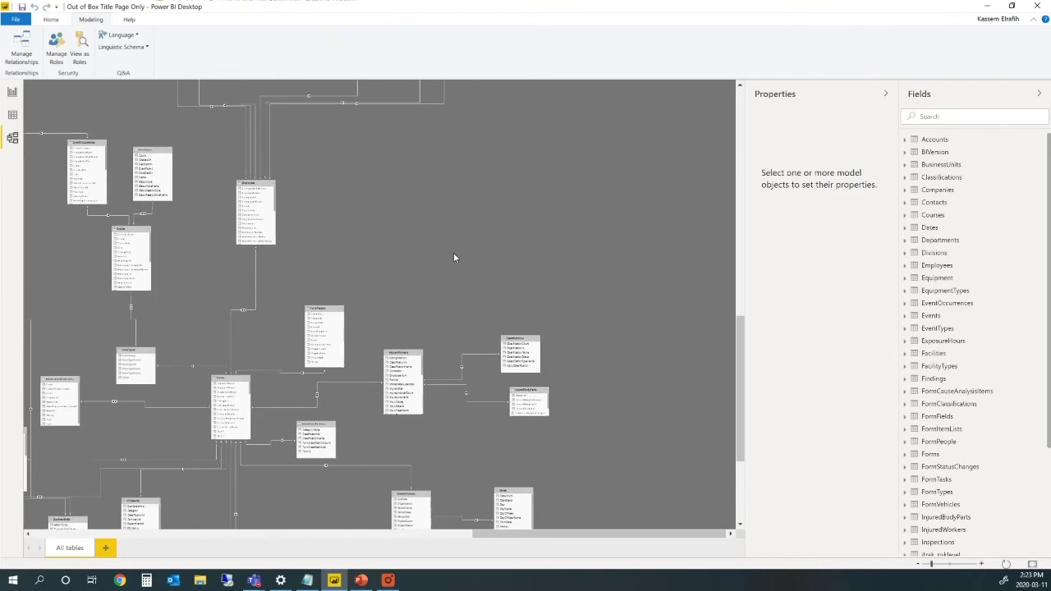
scroll(453, 258, down, 5)
scroll(493, 197, left, 3)
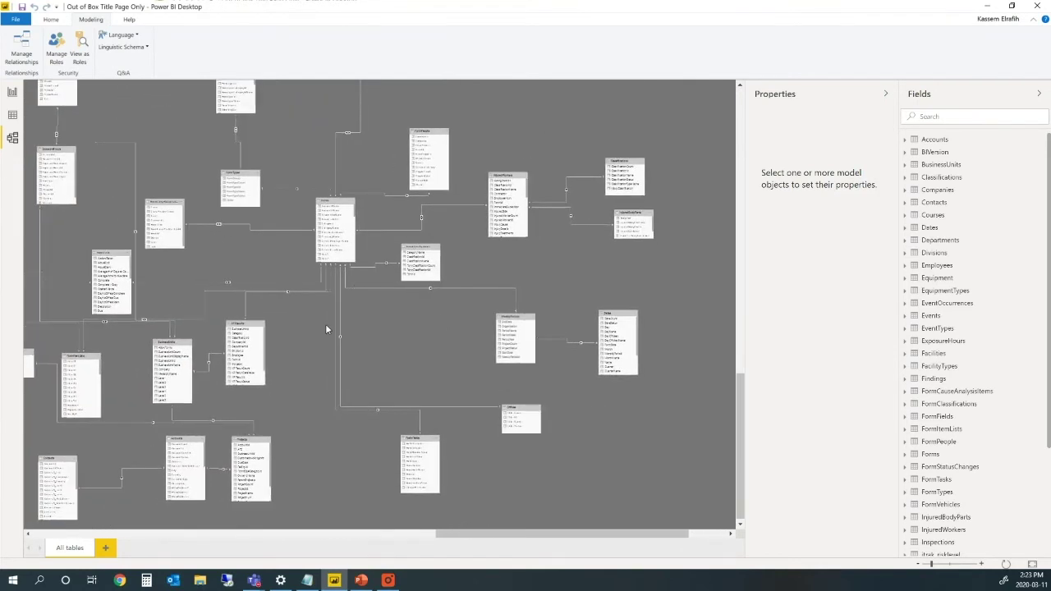
scroll(345, 312, left, 2)
scroll(394, 353, up, 2)
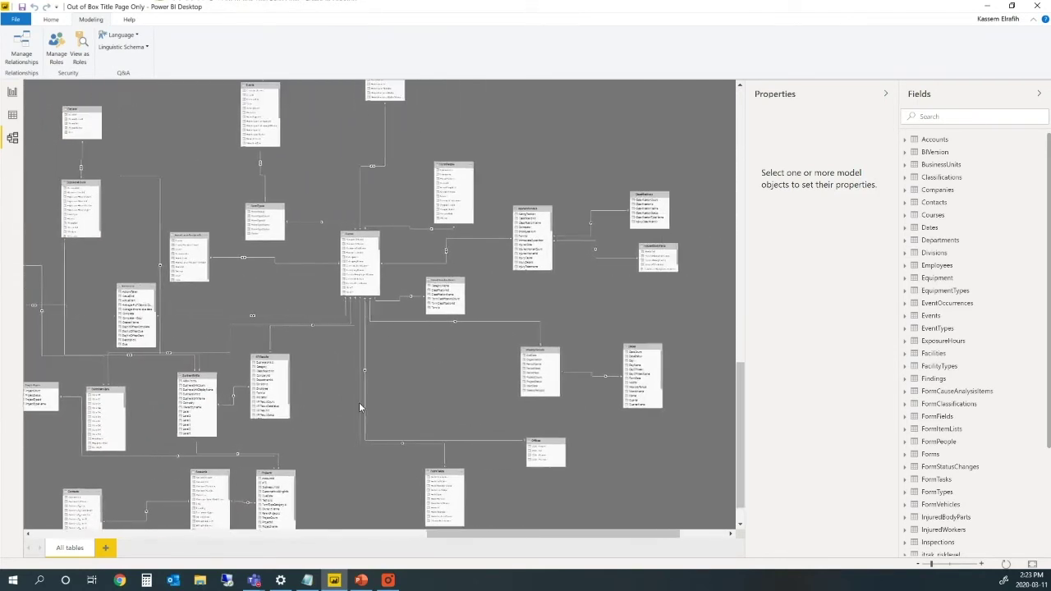
scroll(359, 407, up, 2)
scroll(403, 450, left, 2)
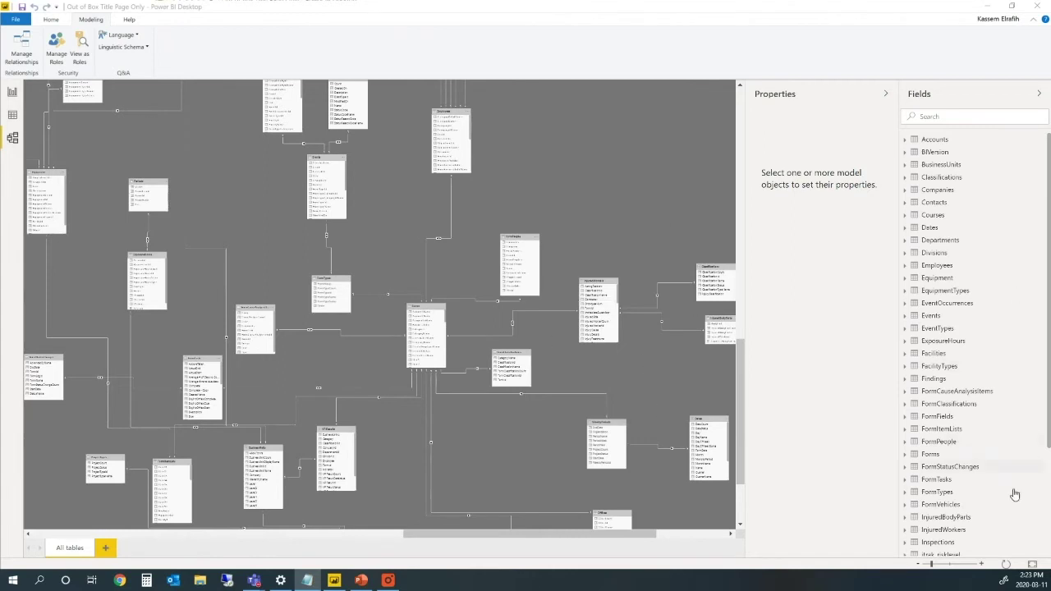
- Delete the relationship between the FormCauseAnalysisItems and Forms tables in the model diagram
click(981, 564)
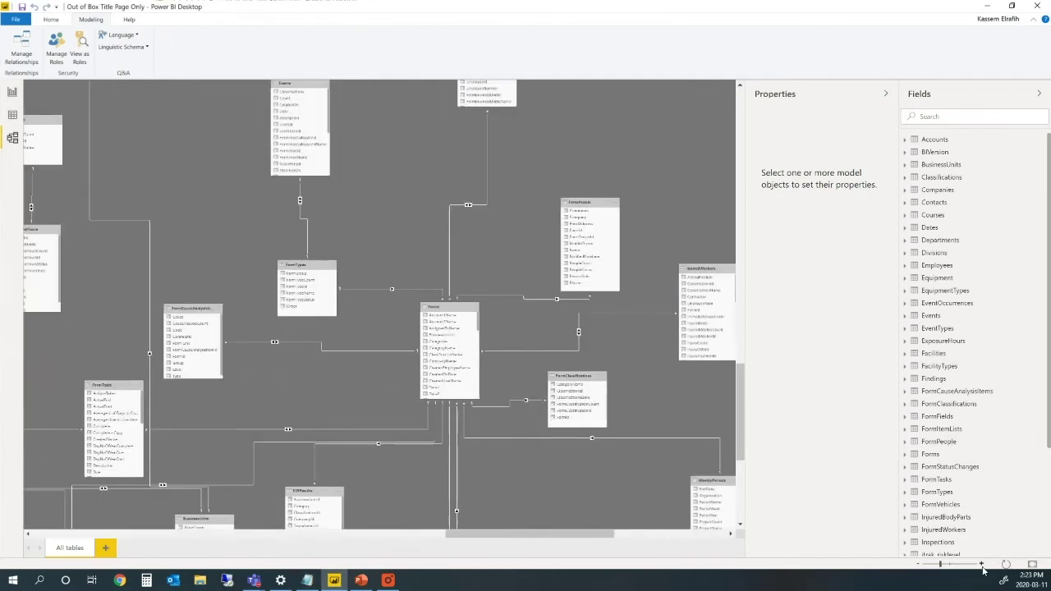
click(981, 565)
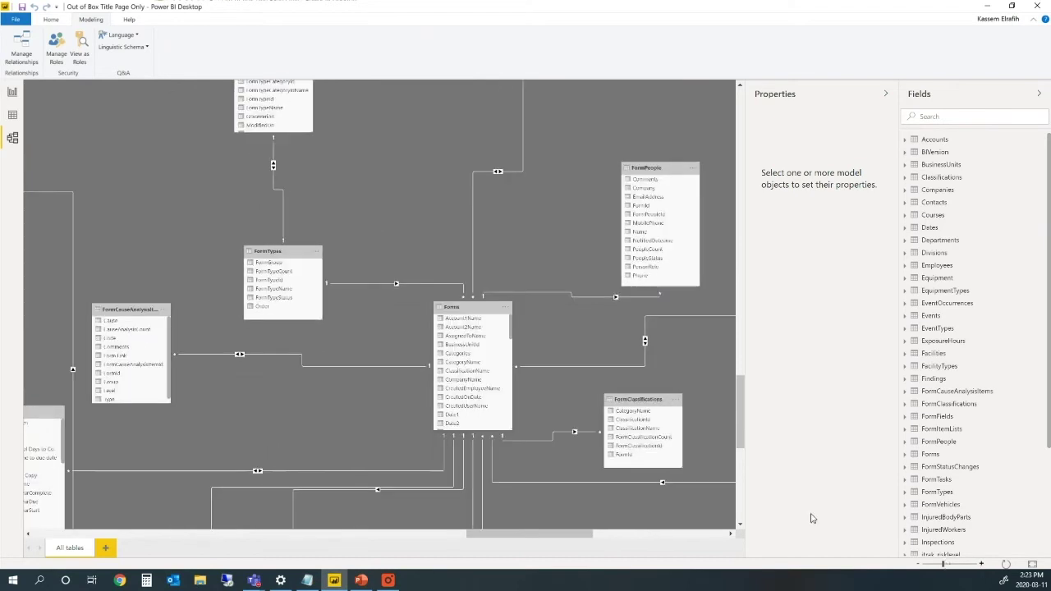
right_click(333, 370)
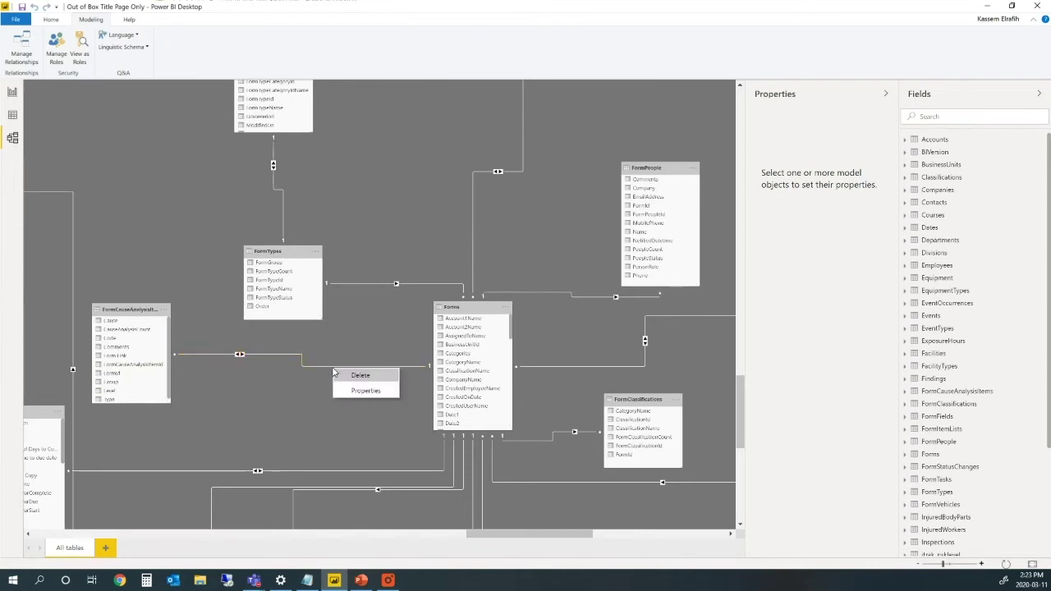
click(353, 376)
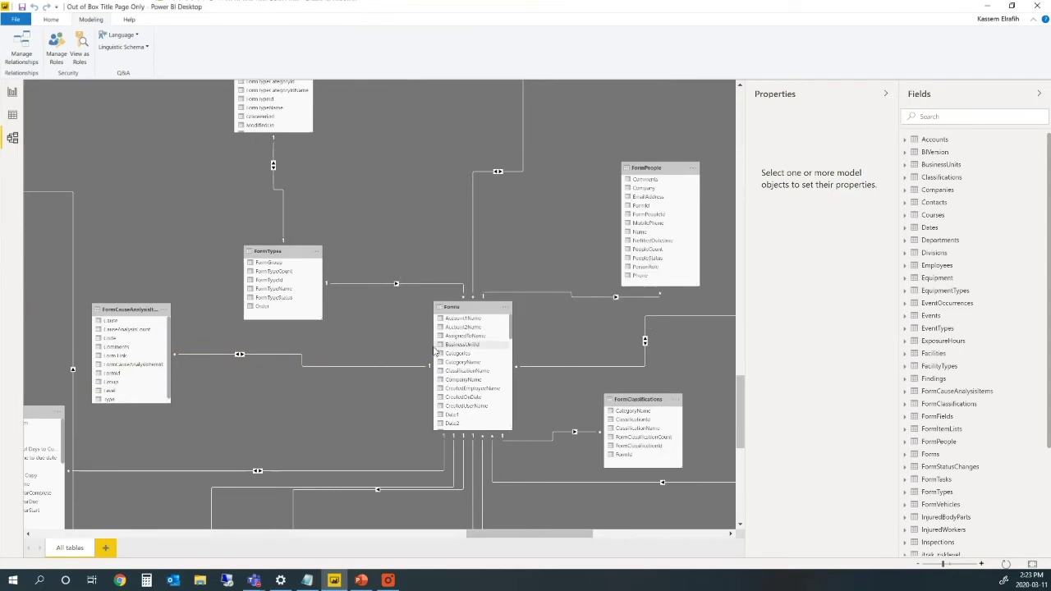
double_click(238, 355)
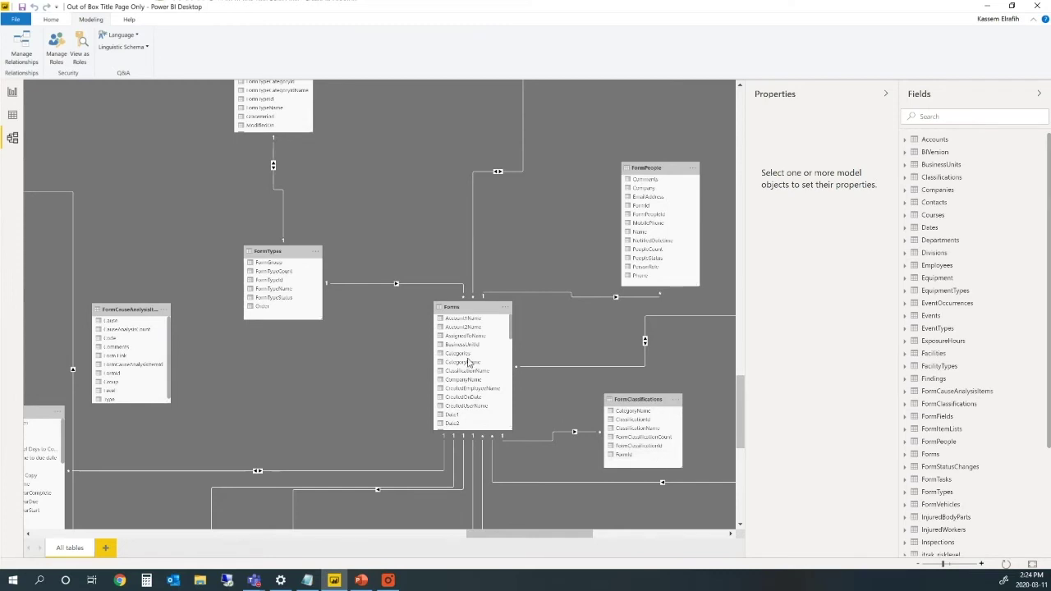
- Create a relationship from FormId in the Forms table to FormCauseAnalysisItemId in the FormCauseAnalysisItems table
scroll(469, 362, down, 6)
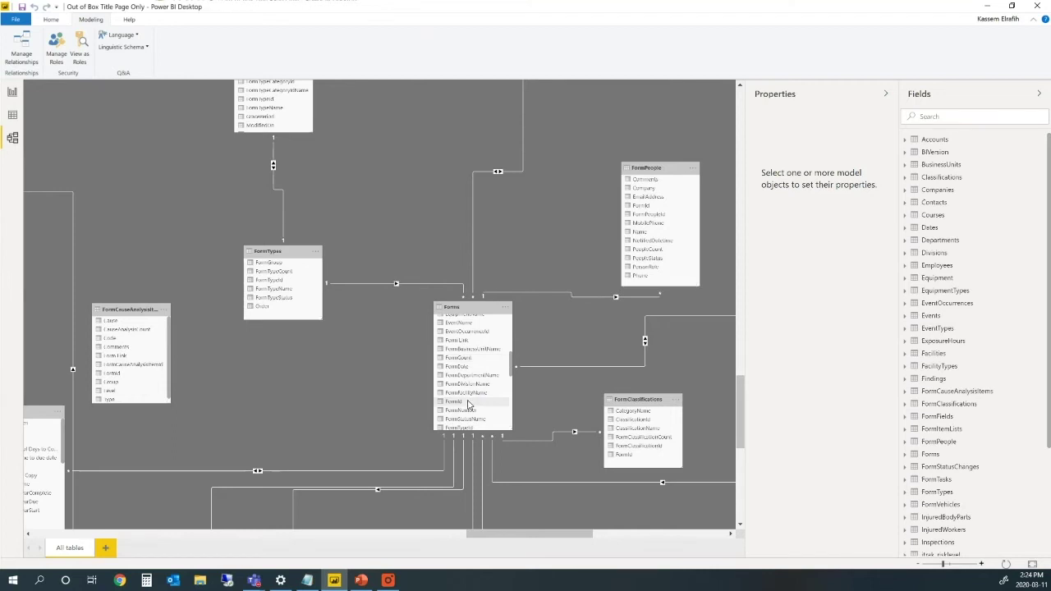
drag(469, 403, 115, 376)
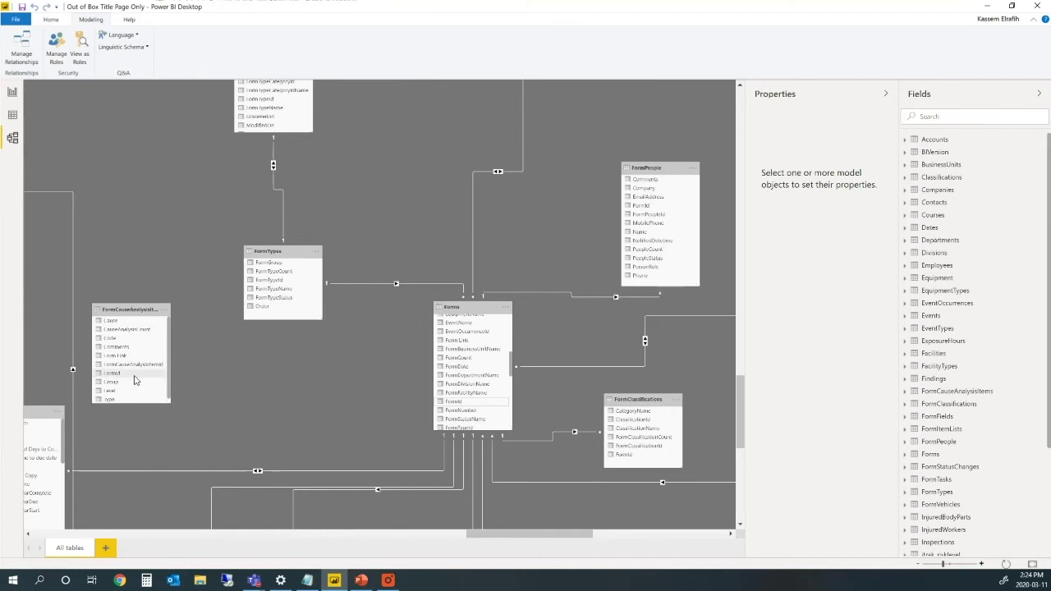
drag(134, 376, 454, 404)
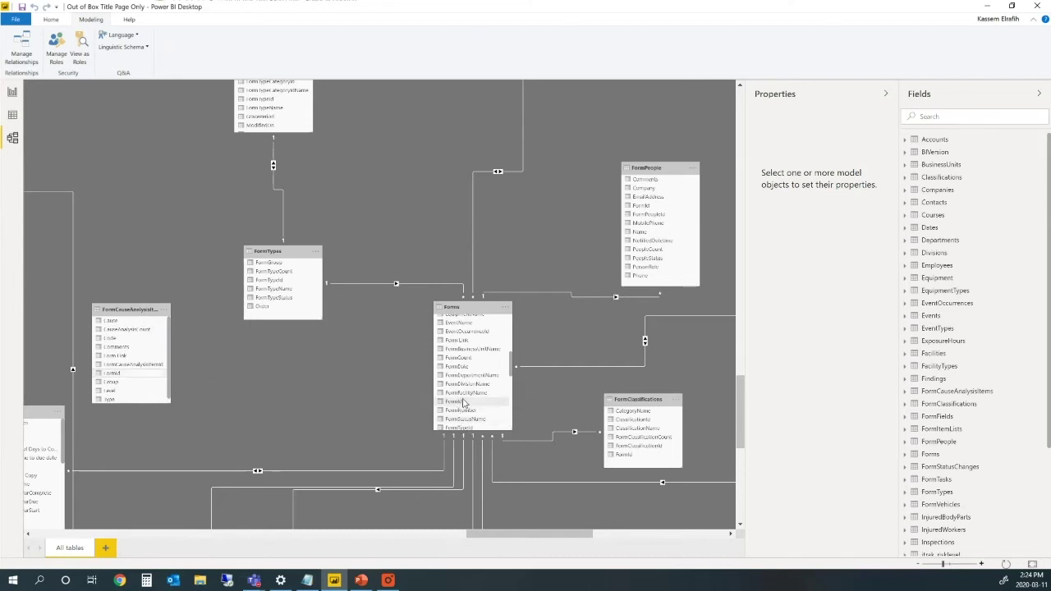
drag(454, 408, 112, 373)
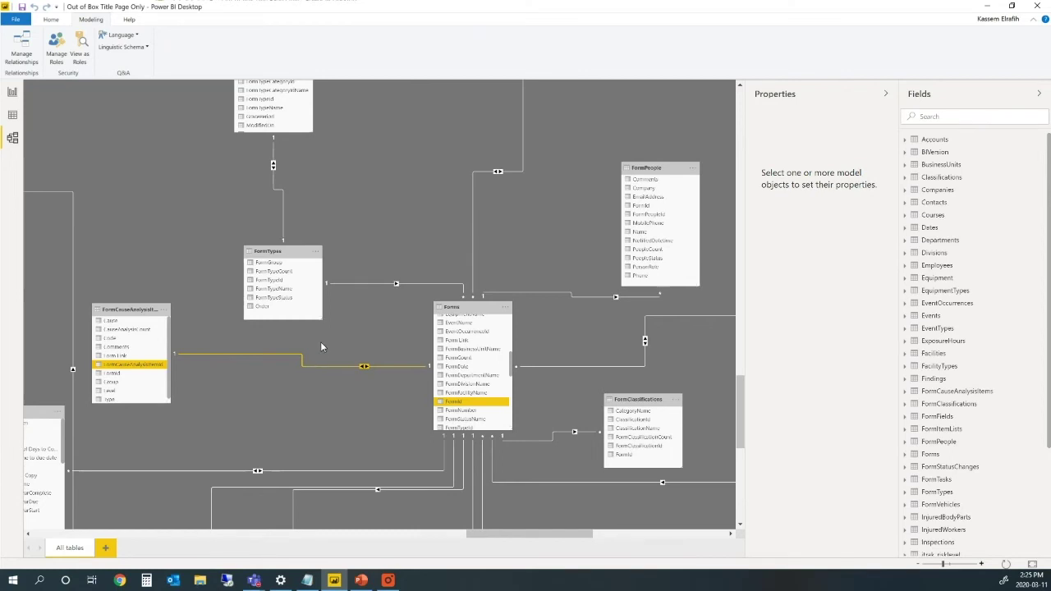
- Edit the relationship between Forms and FormCauseAnalysisItems so that FormId in Forms matches FormId in FormCauseAnalysisItems
right_click(328, 366)
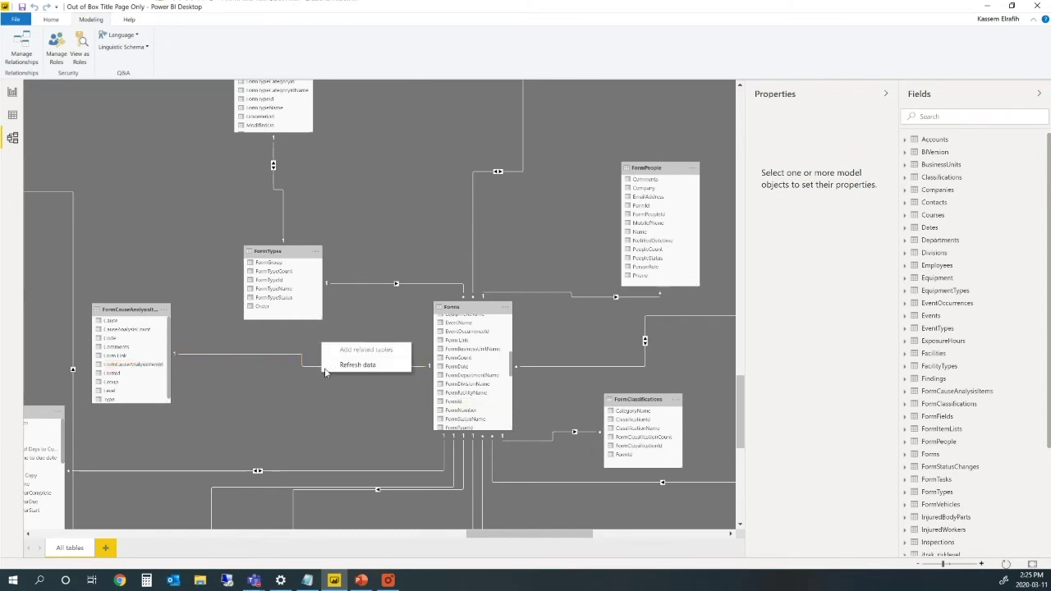
click(313, 365)
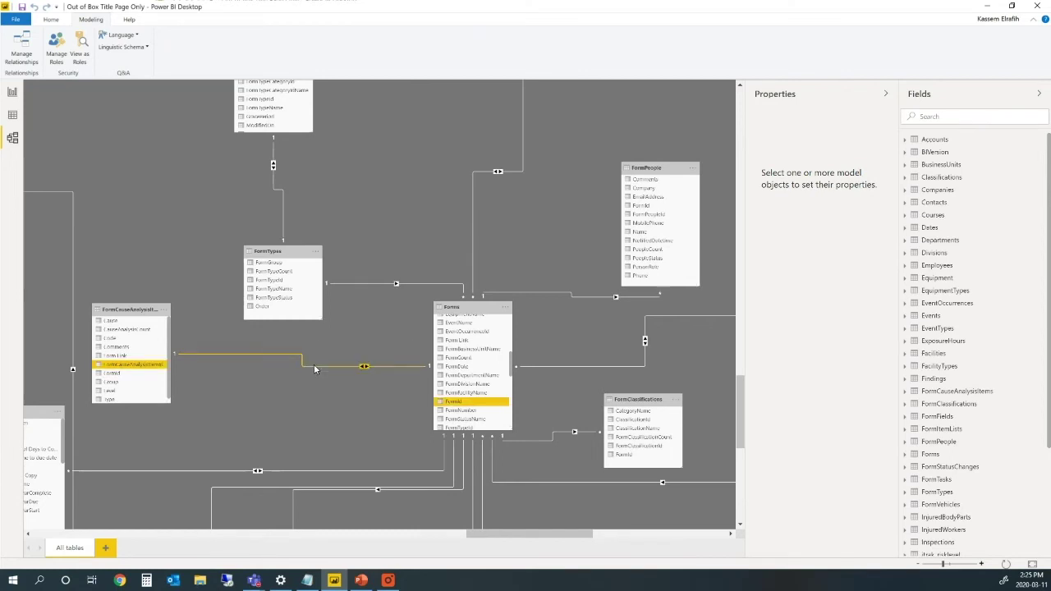
right_click(313, 364)
click(345, 387)
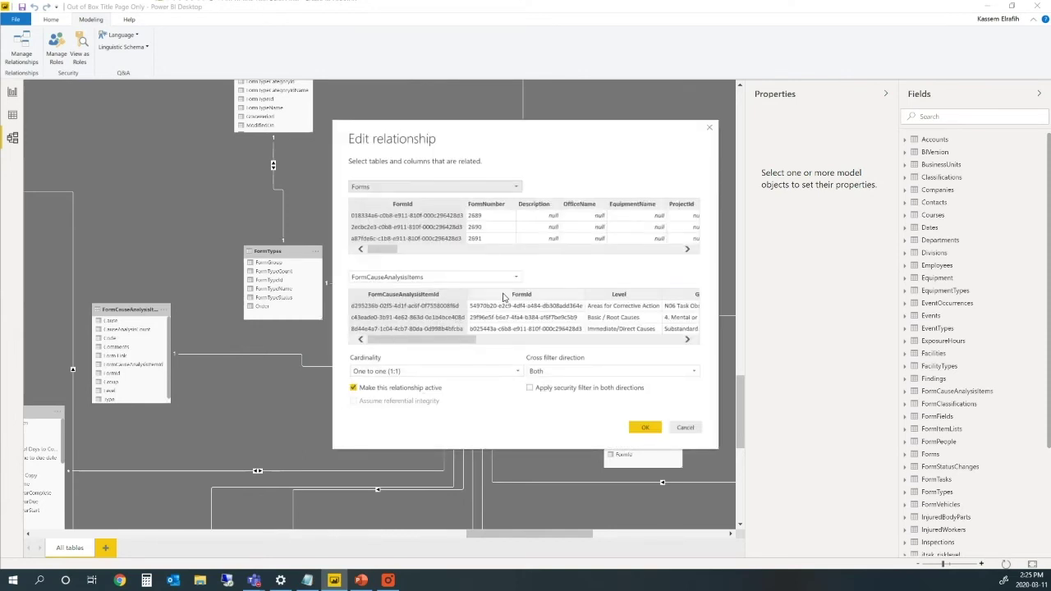
click(504, 297)
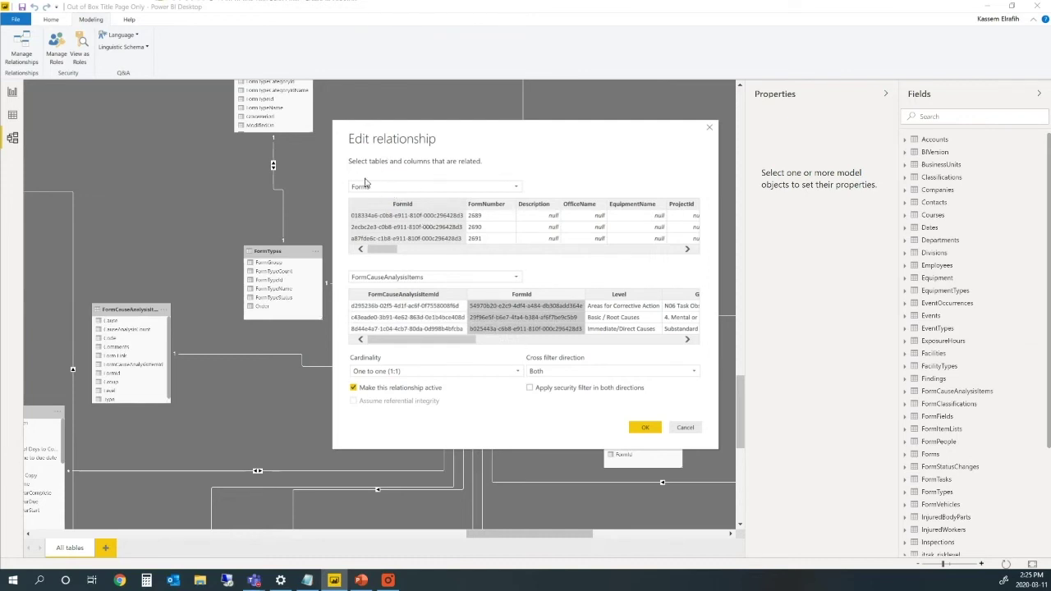
click(522, 296)
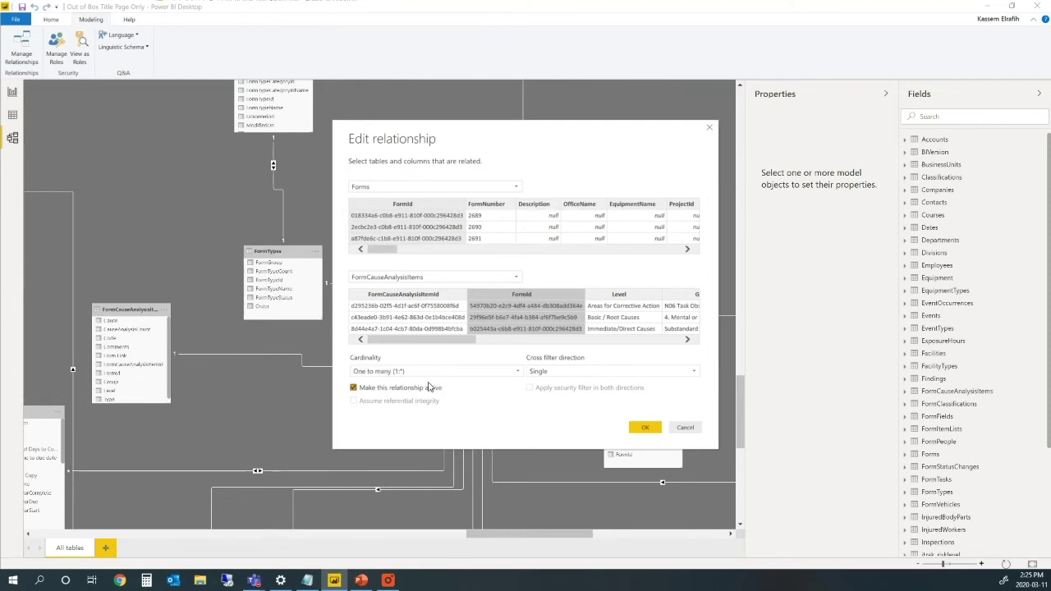
- Set the relationship's cross filter direction to Both and apply the edited relationship
click(548, 372)
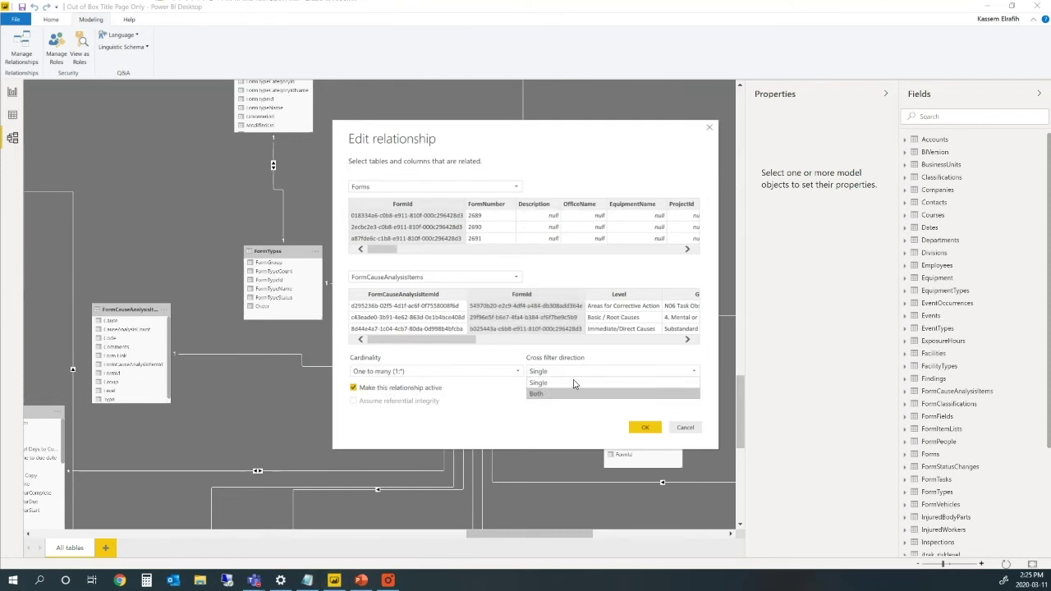
click(562, 393)
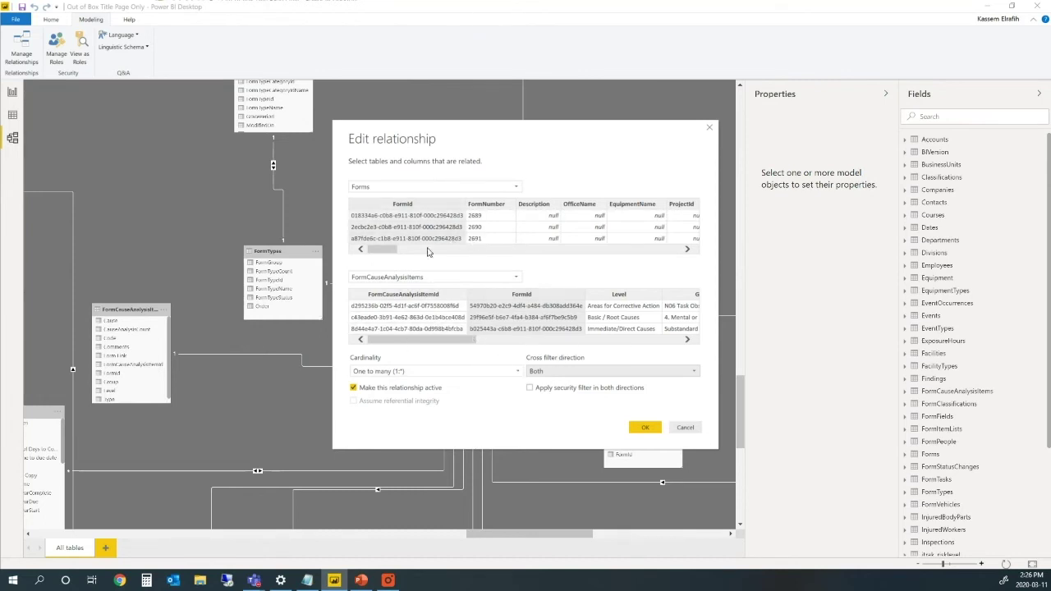
click(646, 428)
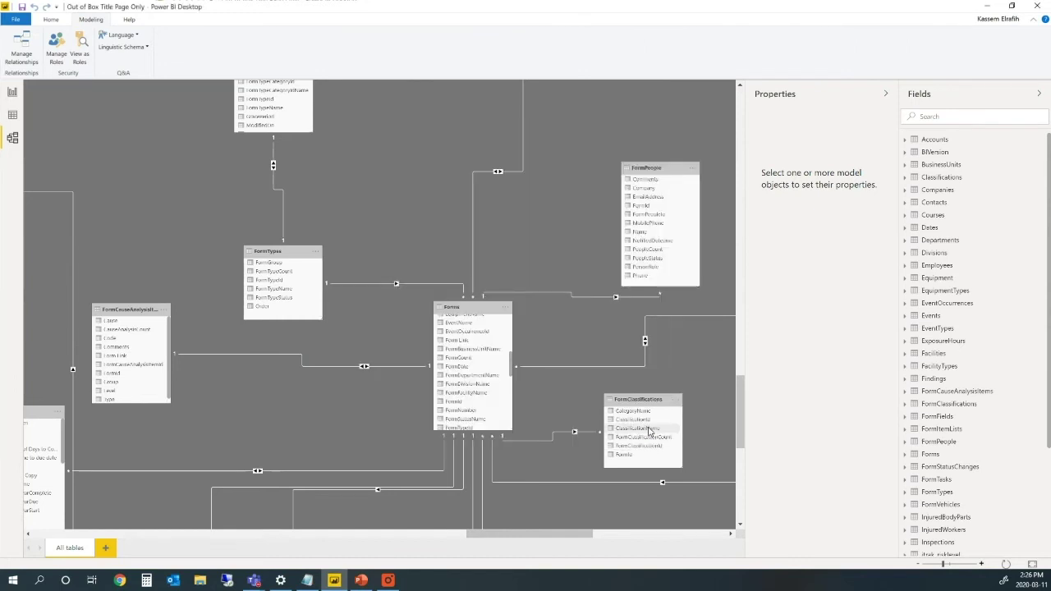
- Return to the report view and start a new data connection to a SQL Server database
click(21, 56)
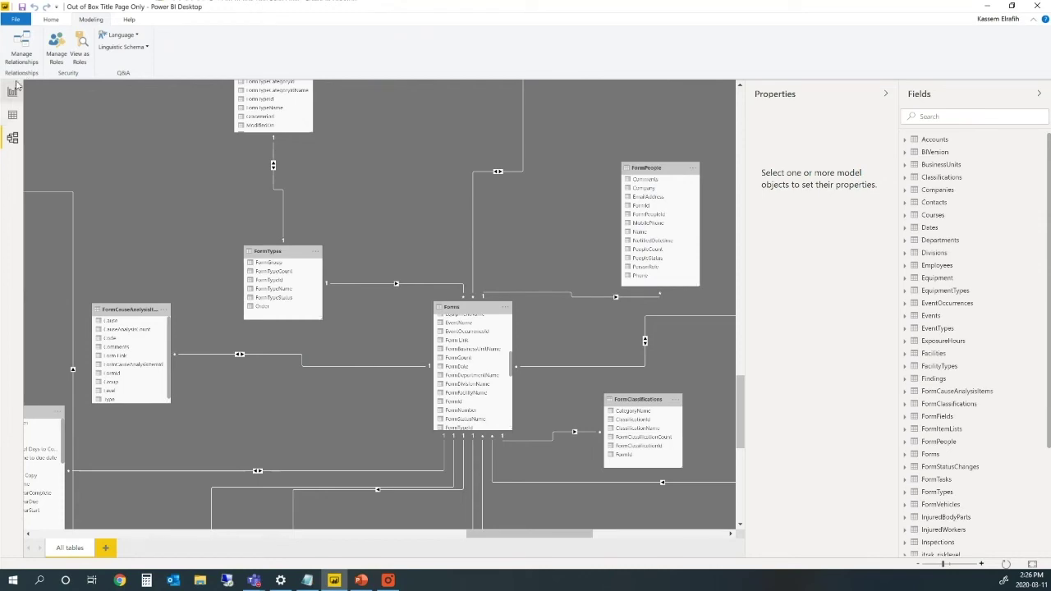
click(12, 91)
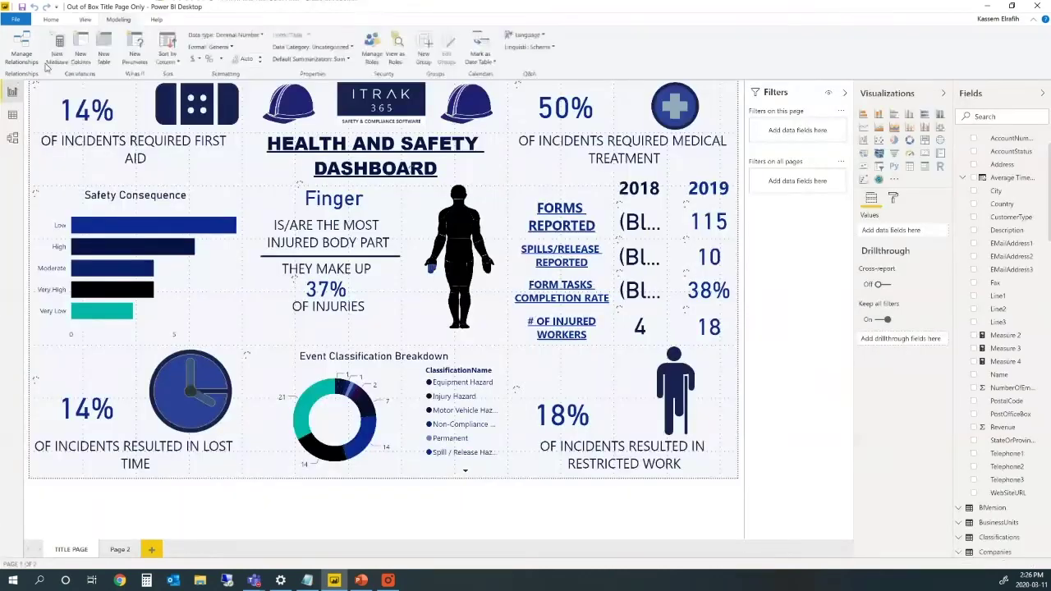
click(51, 20)
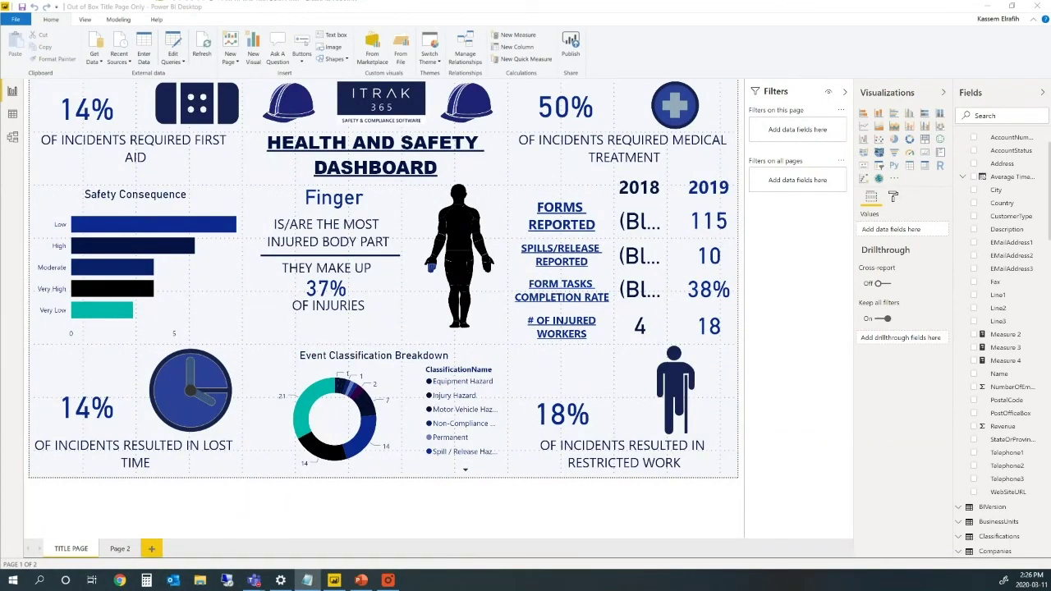
click(99, 67)
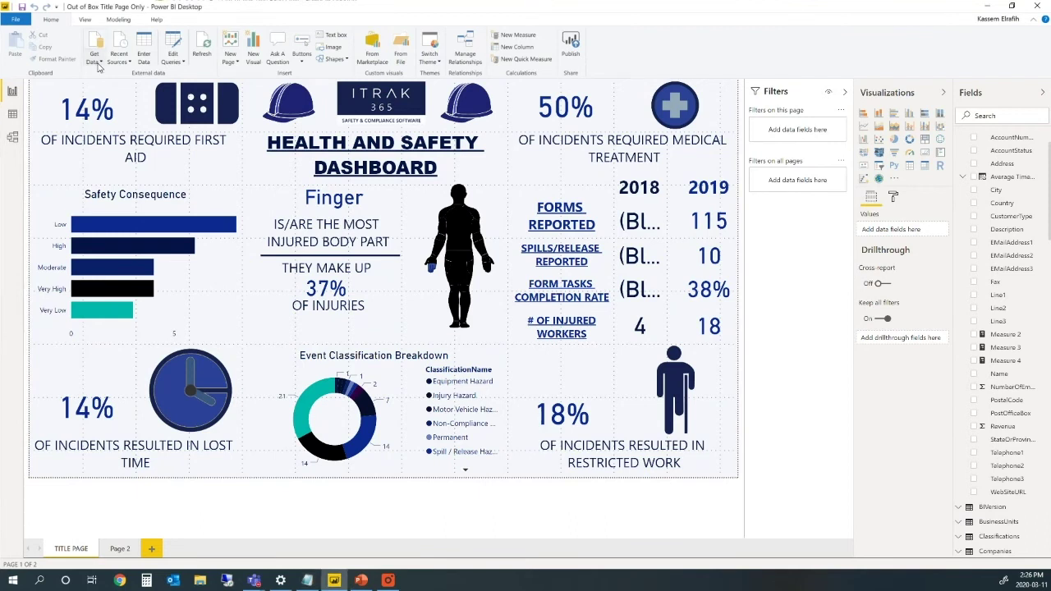
click(99, 68)
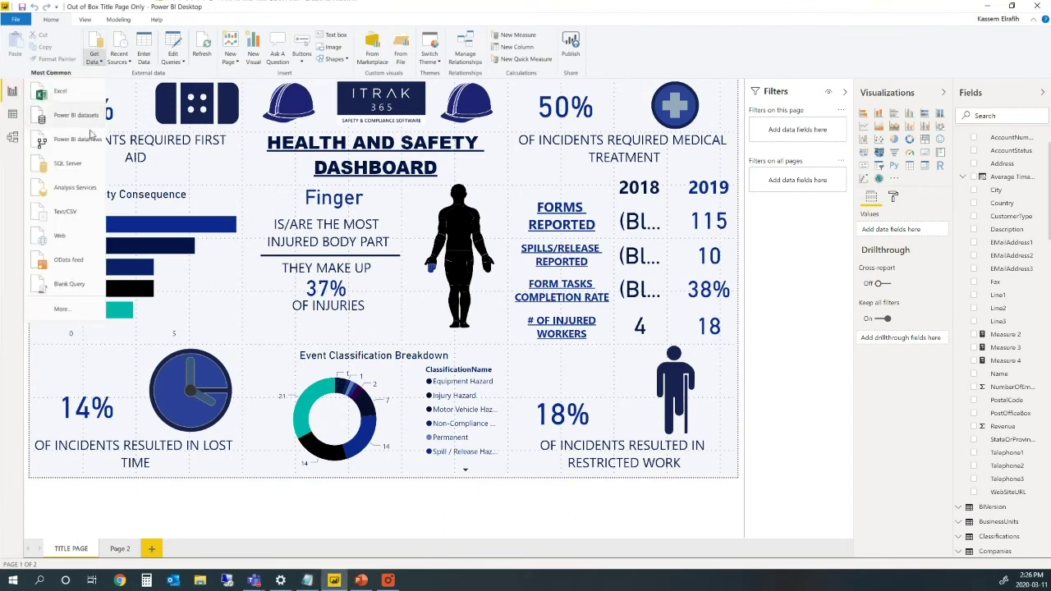
click(83, 166)
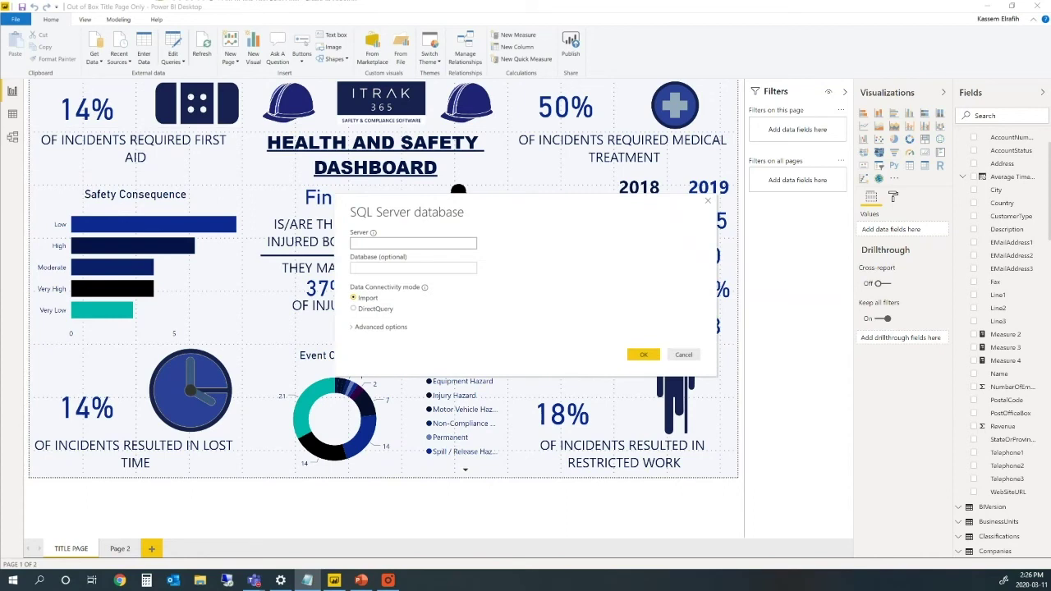
- Connect to the server itrak-dataexport-cc-sql.database.windows.net in Import mode without specifying a database
click(457, 242)
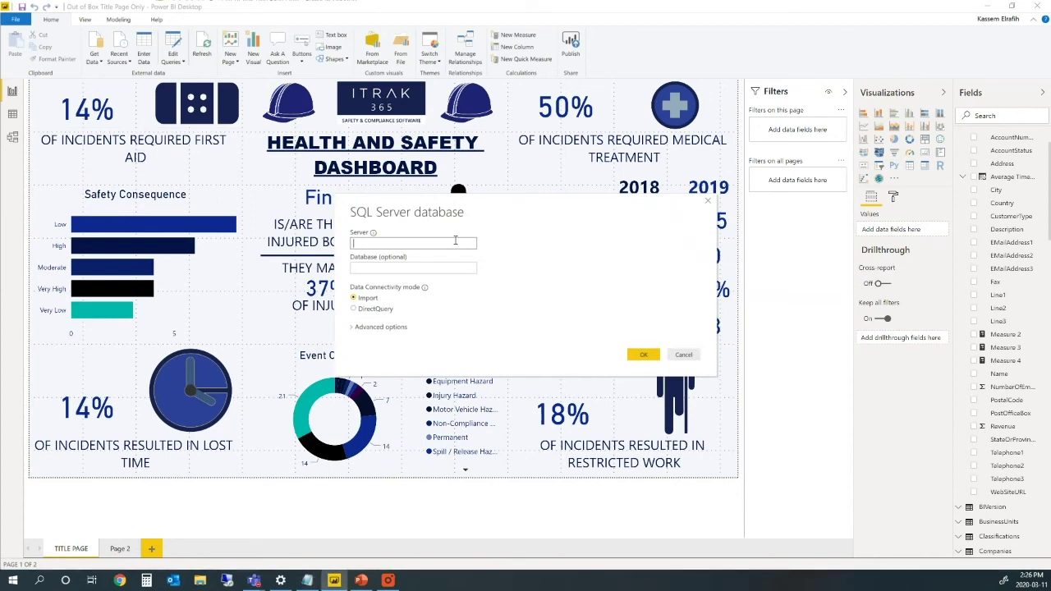
text(ak-dataexport-cc-sql.database.windows.net)
click(420, 268)
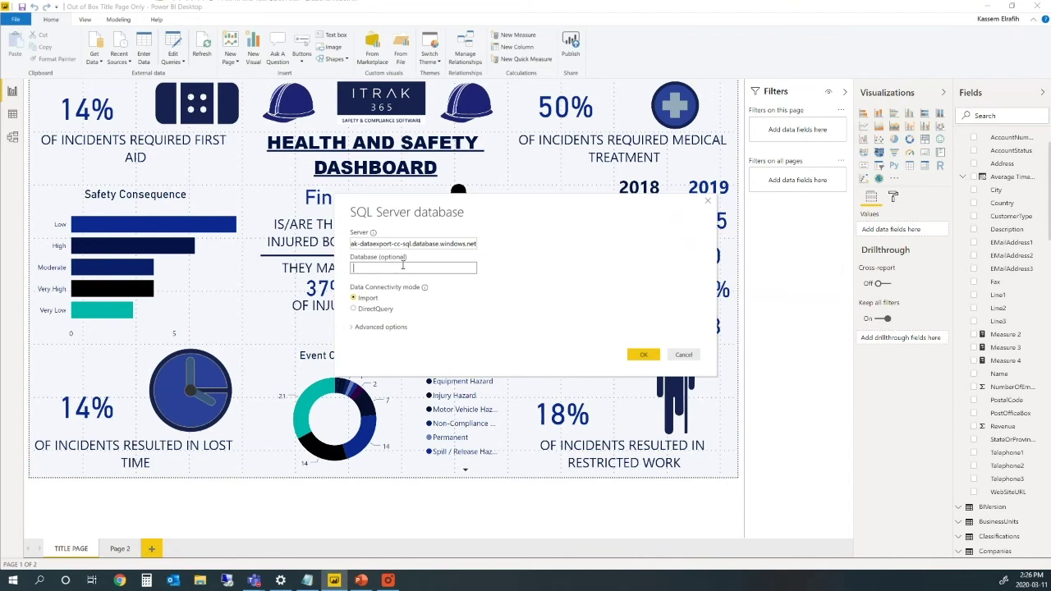
drag(394, 244, 495, 247)
click(495, 247)
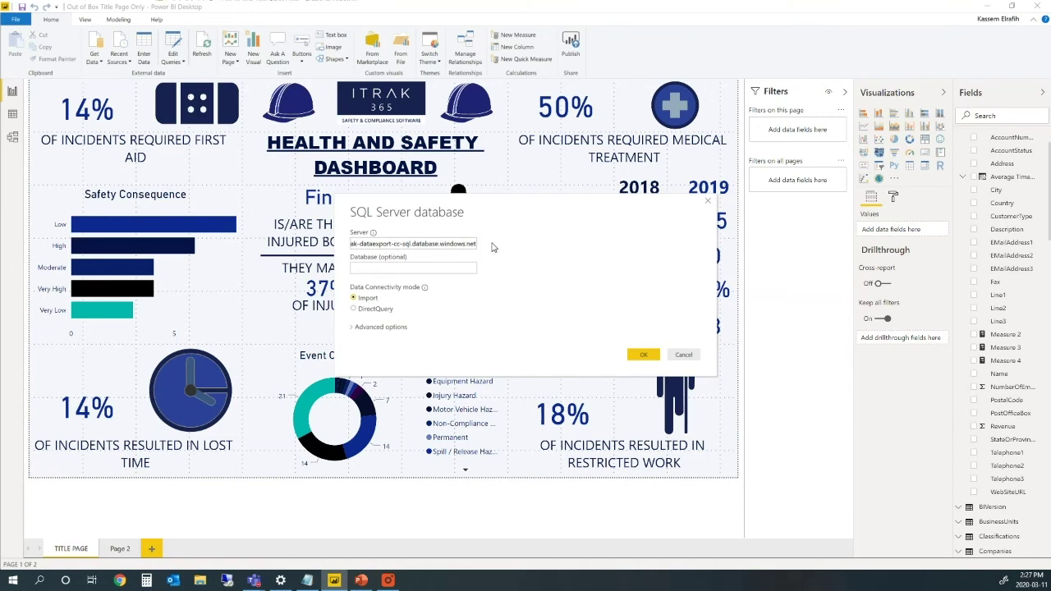
click(440, 268)
click(373, 294)
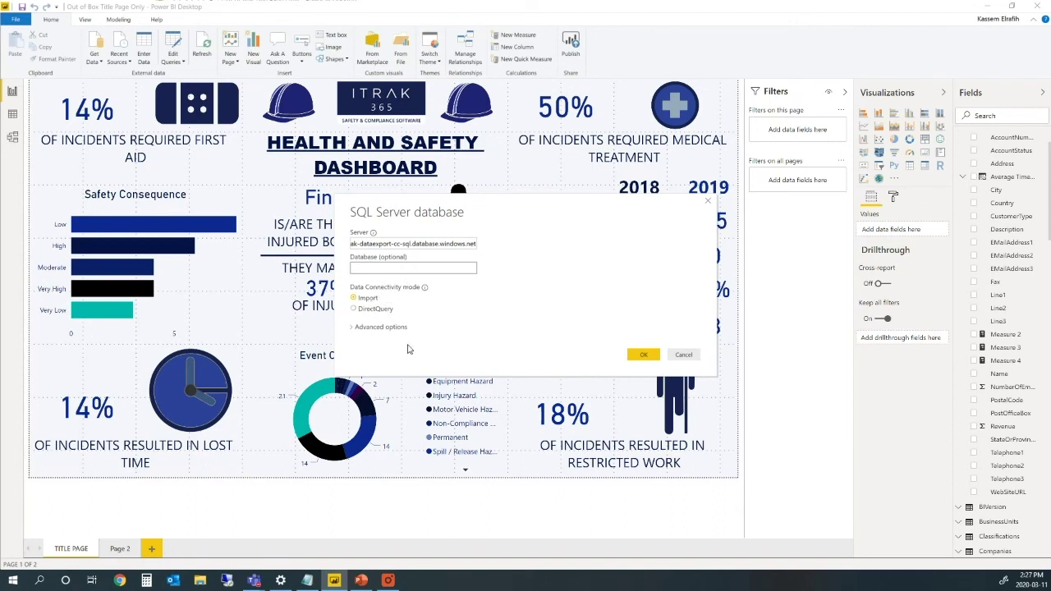
click(643, 356)
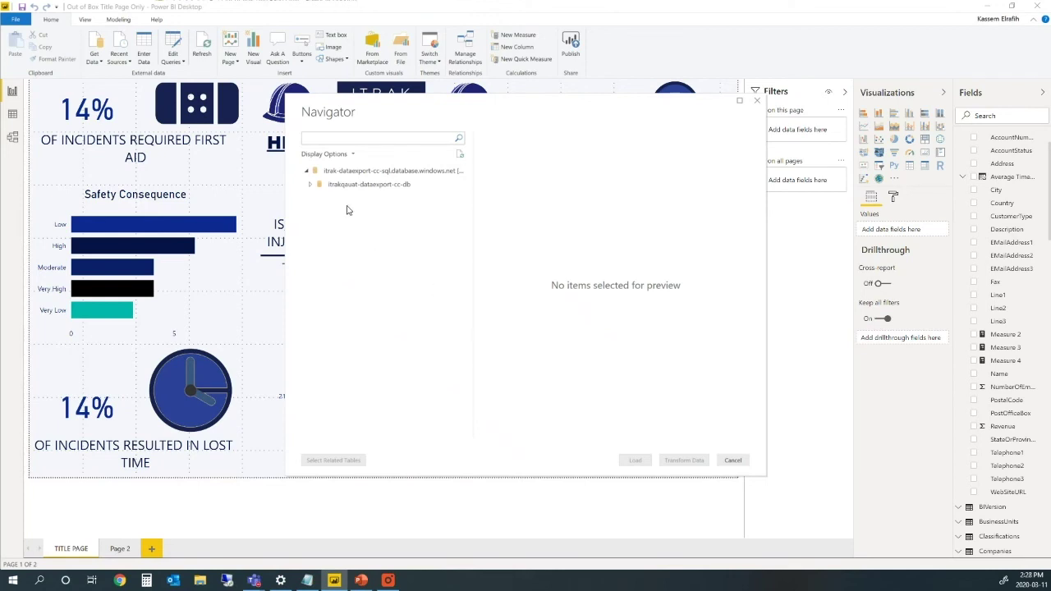
- Expand the itrakqauat-dataexport-cc-db database and look through its views and itrak_ tables, including the form-related ones
click(311, 184)
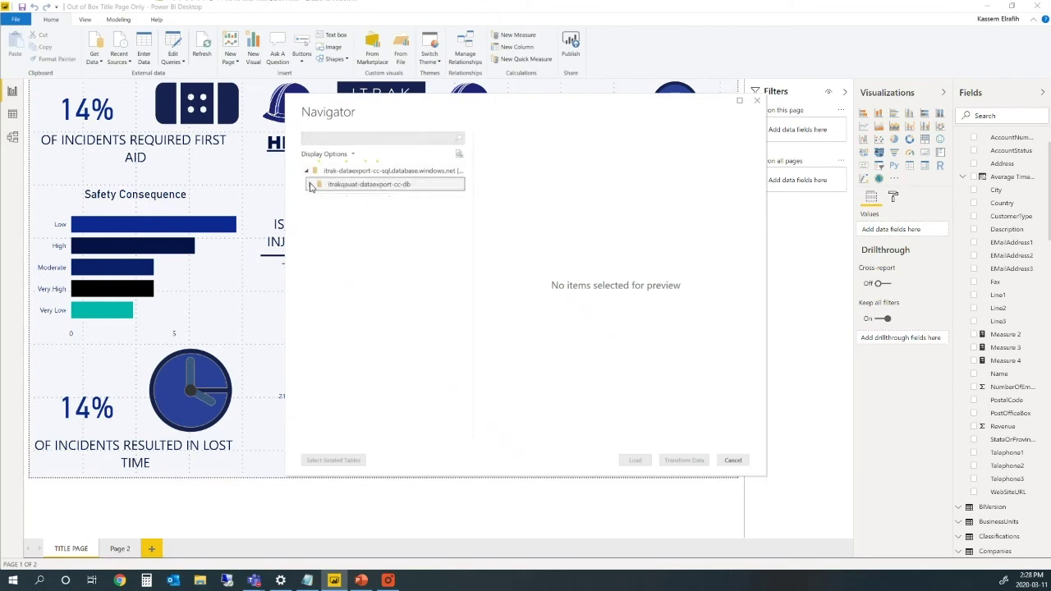
scroll(377, 335, down, 10)
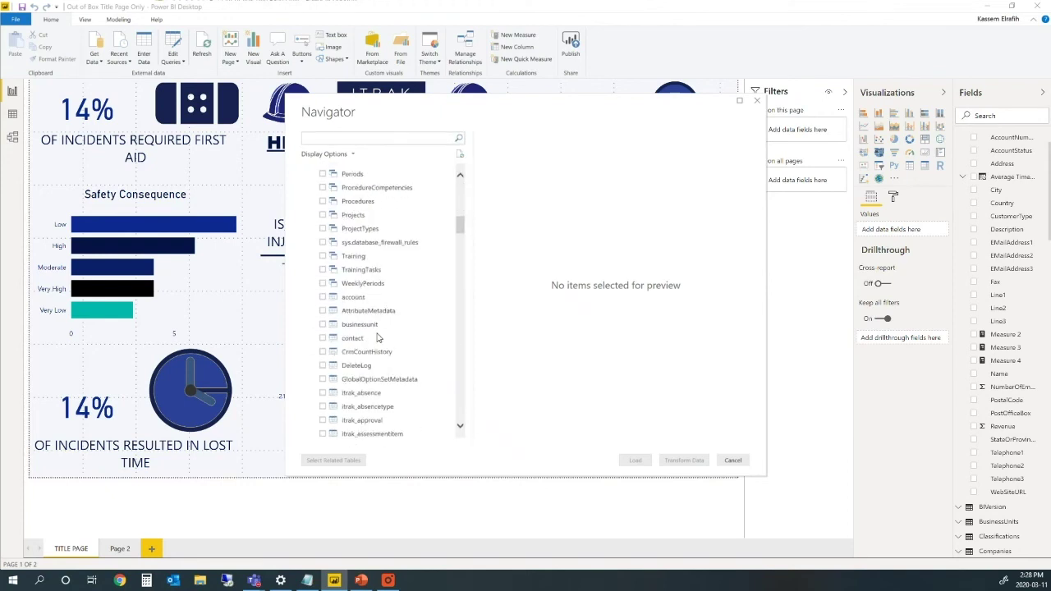
scroll(378, 337, down, 15)
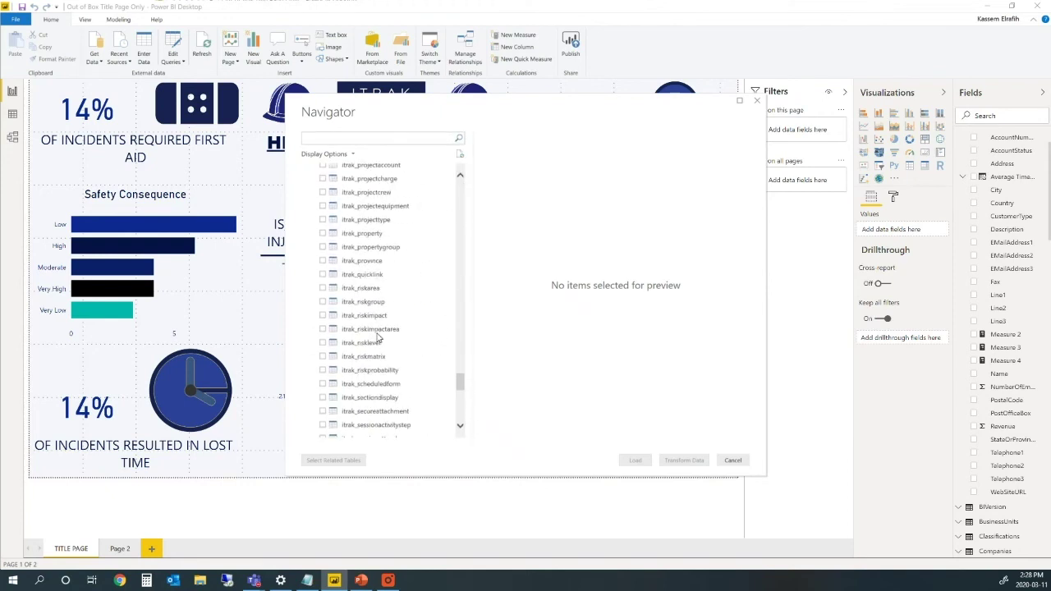
scroll(378, 337, up, 20)
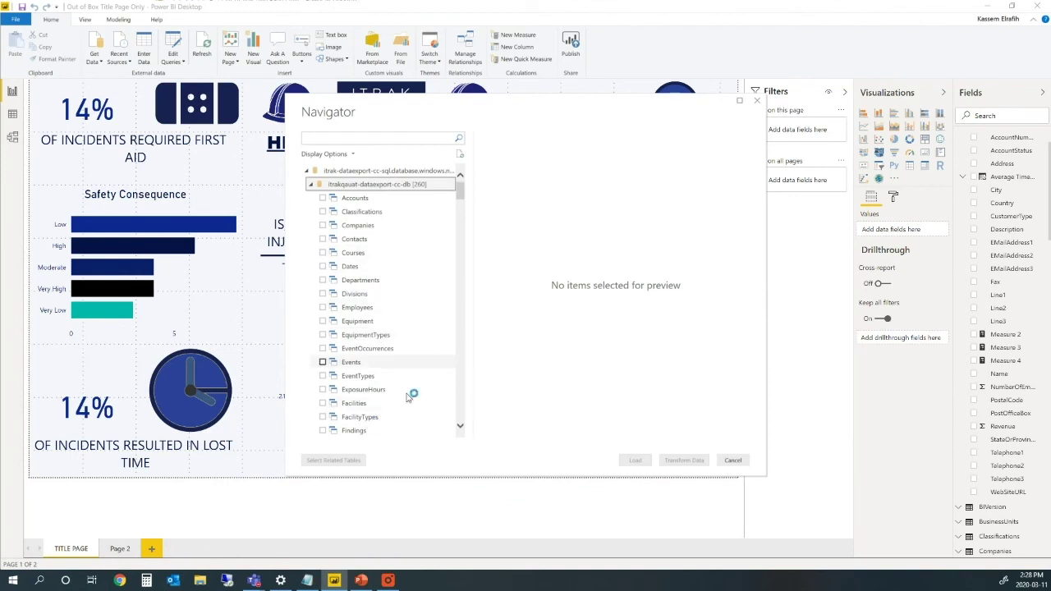
scroll(368, 348, down, 4)
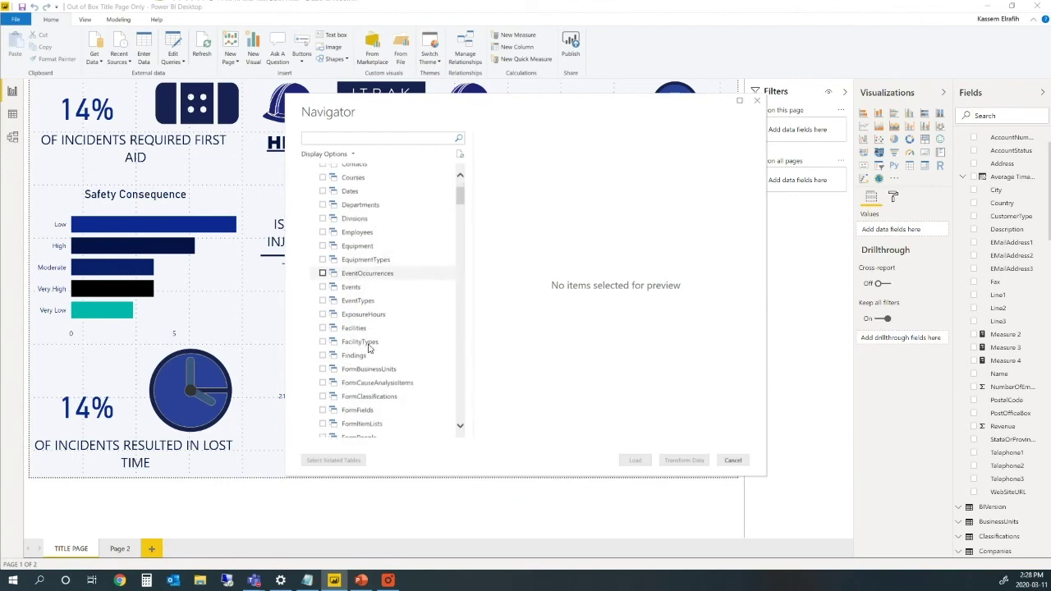
scroll(370, 347, down, 3)
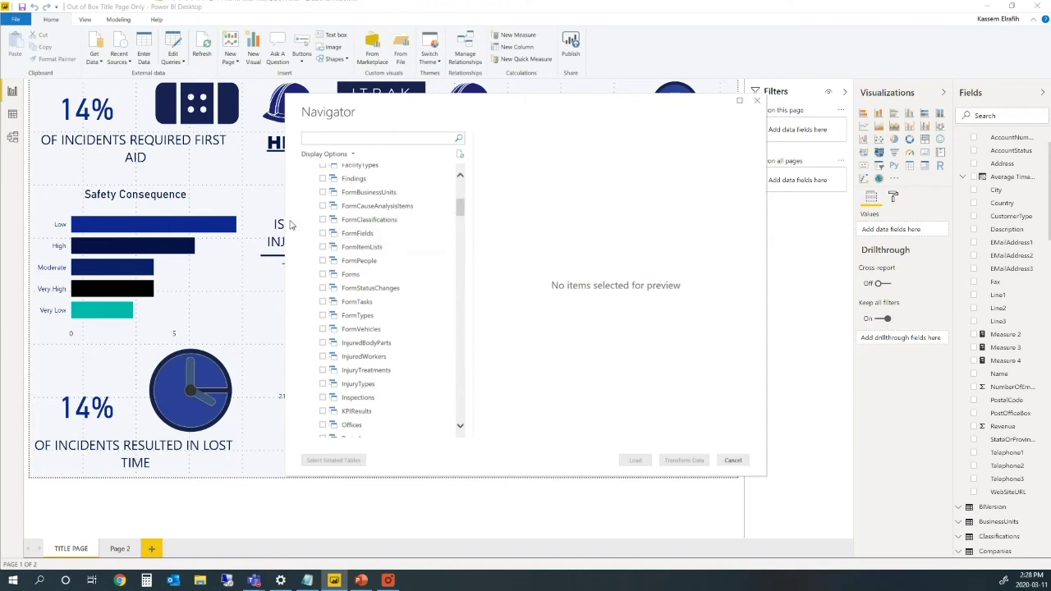
scroll(416, 298, down, 10)
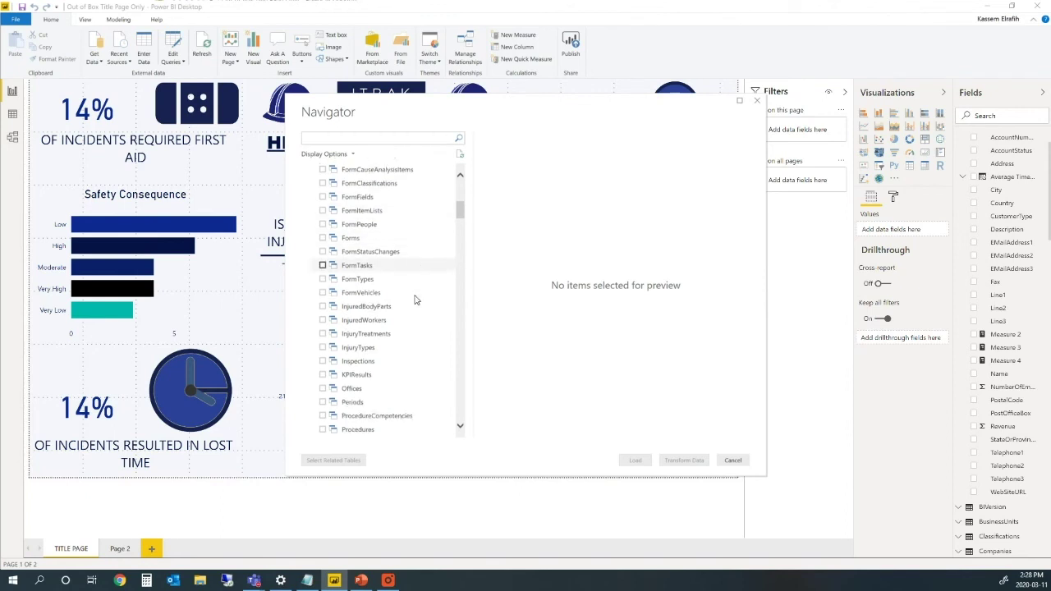
scroll(415, 301, down, 15)
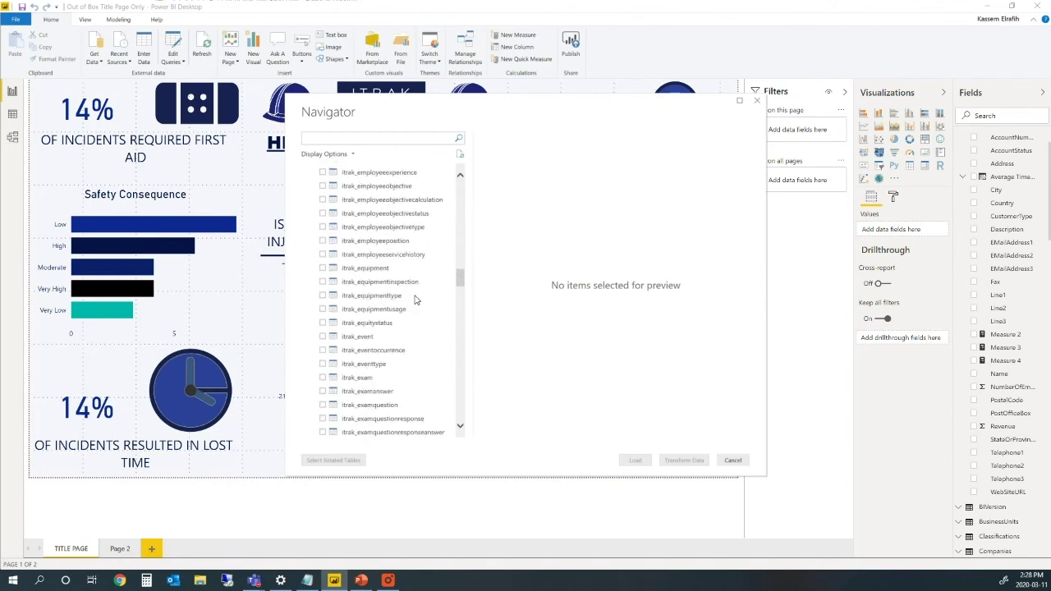
scroll(405, 342, down, 3)
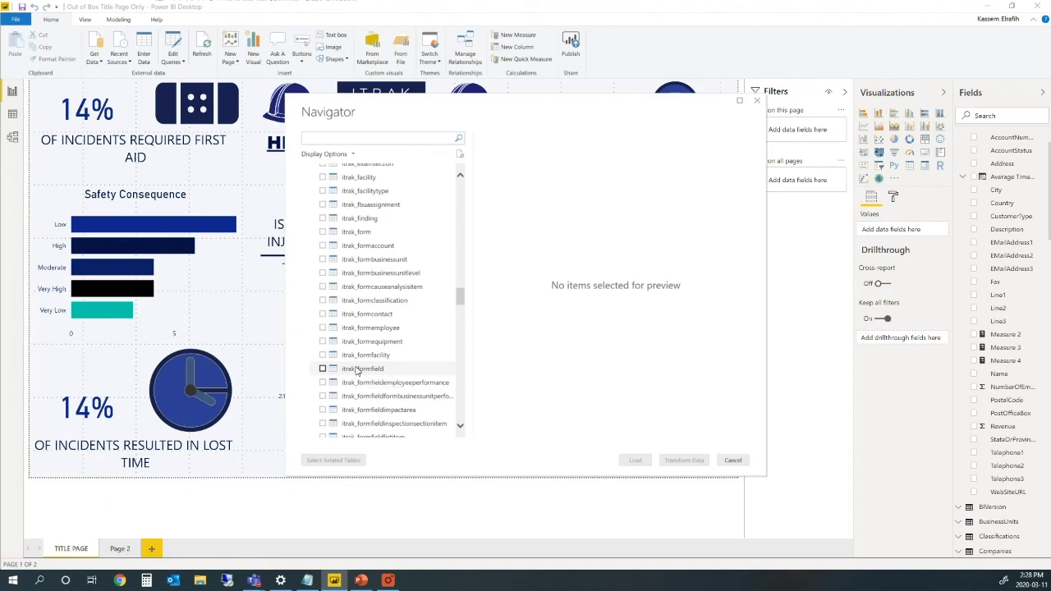
scroll(356, 371, up, 1)
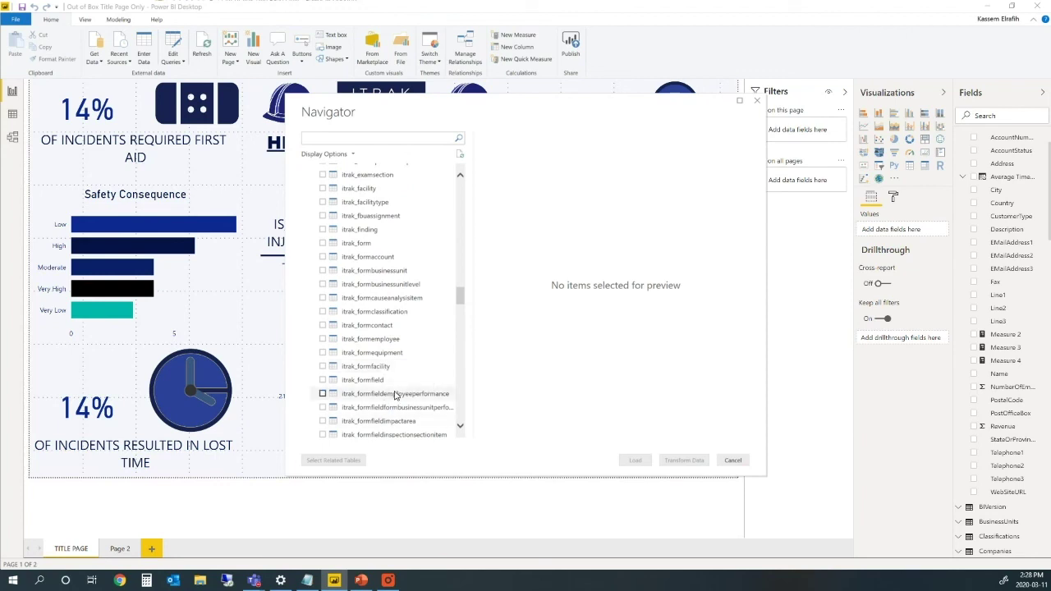
scroll(408, 366, down, 3)
scroll(408, 366, down, 1)
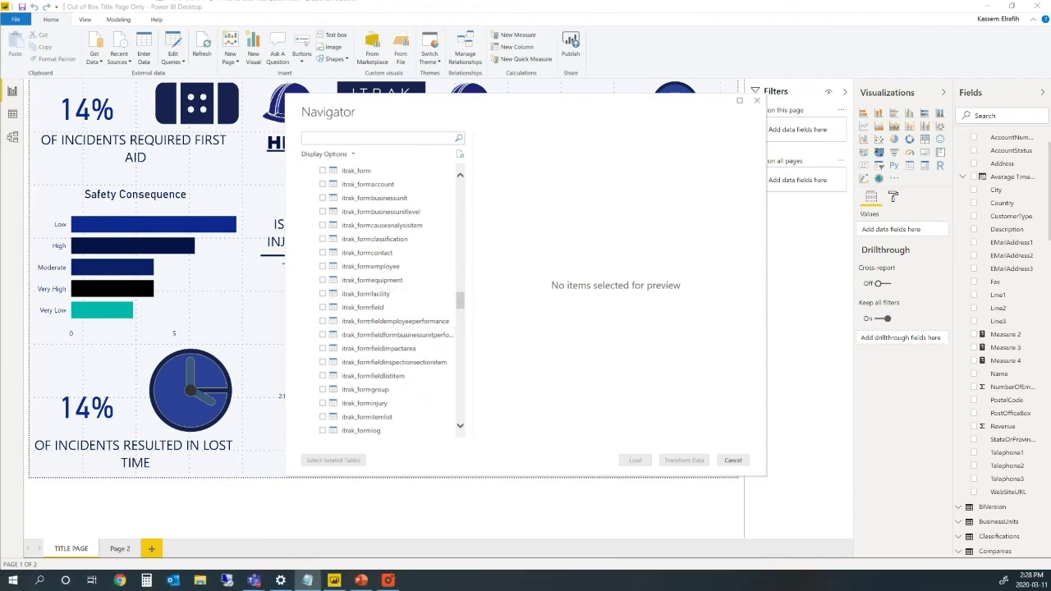
scroll(372, 269, up, 20)
scroll(372, 269, up, 10)
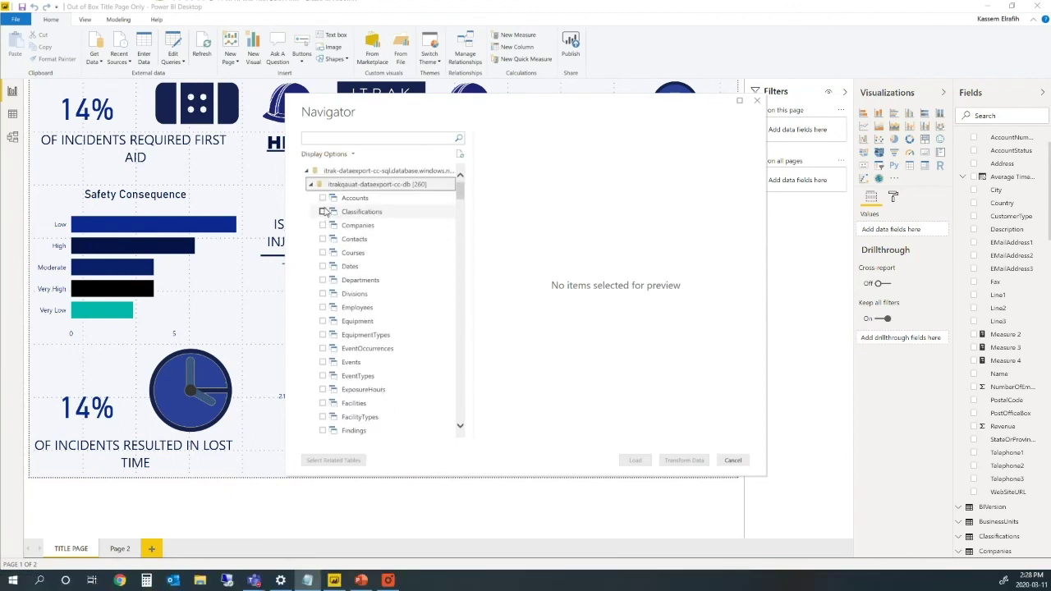
- Preview the Accounts data in the Navigator, then cancel without loading it
click(322, 198)
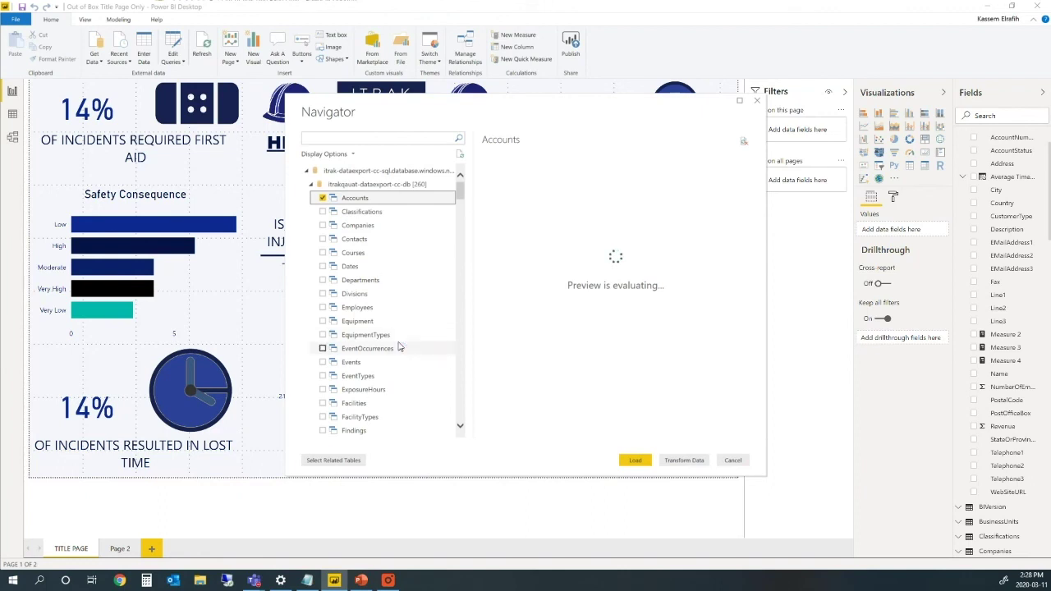
scroll(399, 347, down, 8)
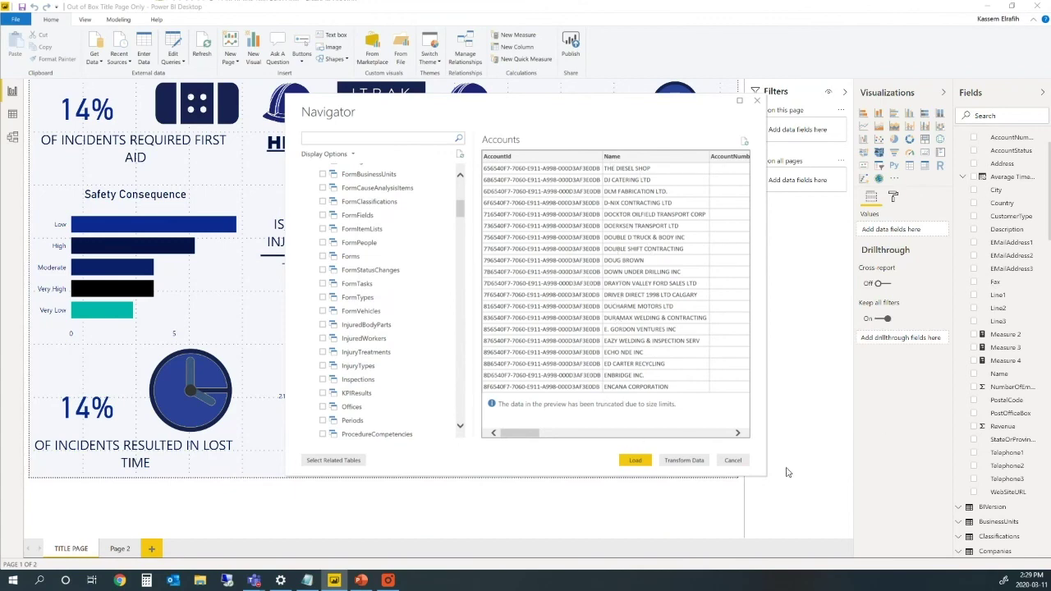
click(732, 460)
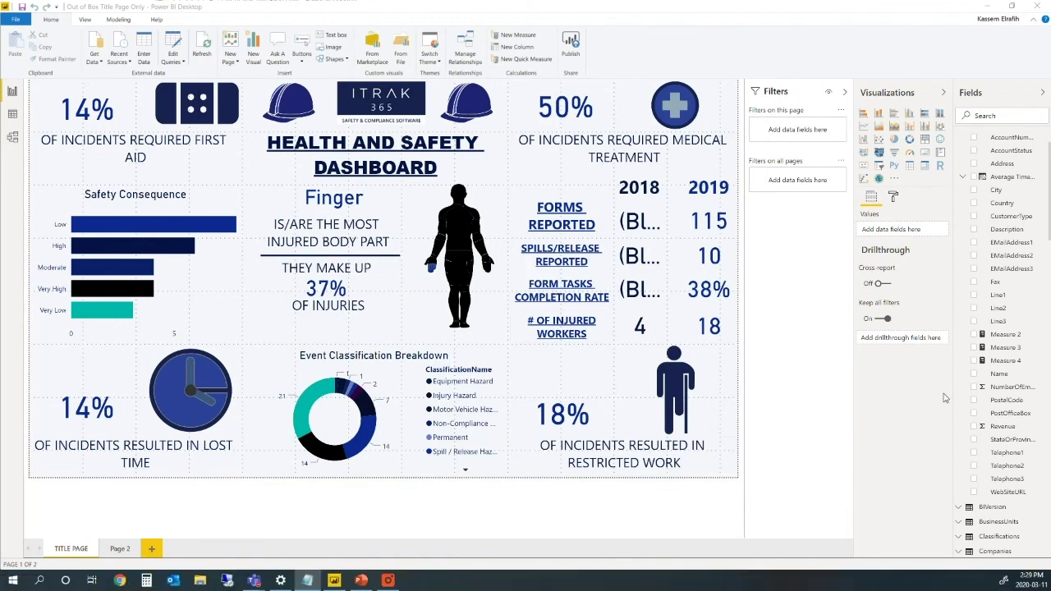
- Collapse the Visualizations, Filters and Fields panes to give the report canvas more room
click(945, 87)
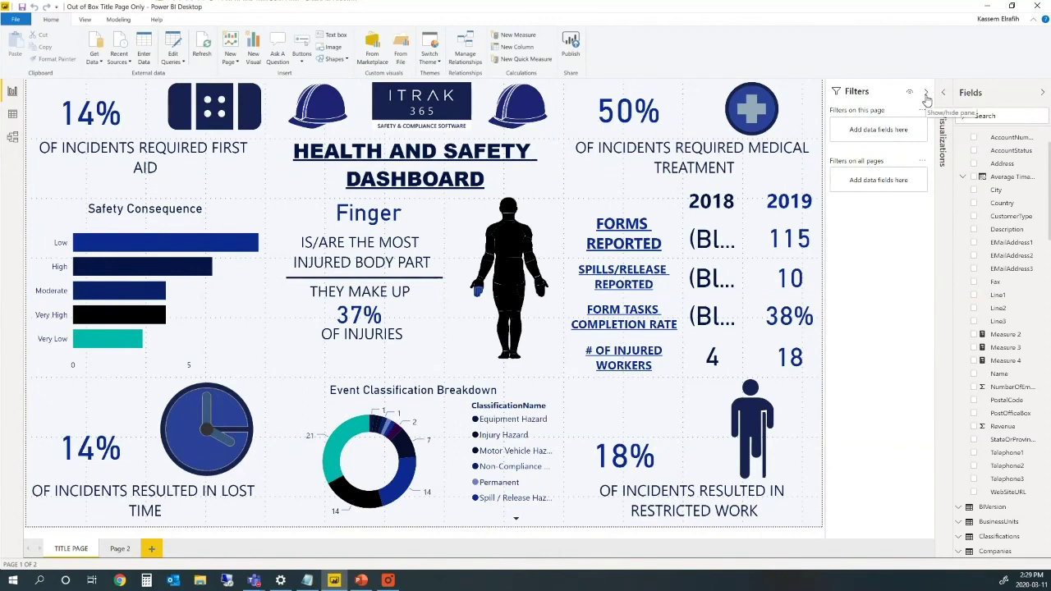
click(926, 93)
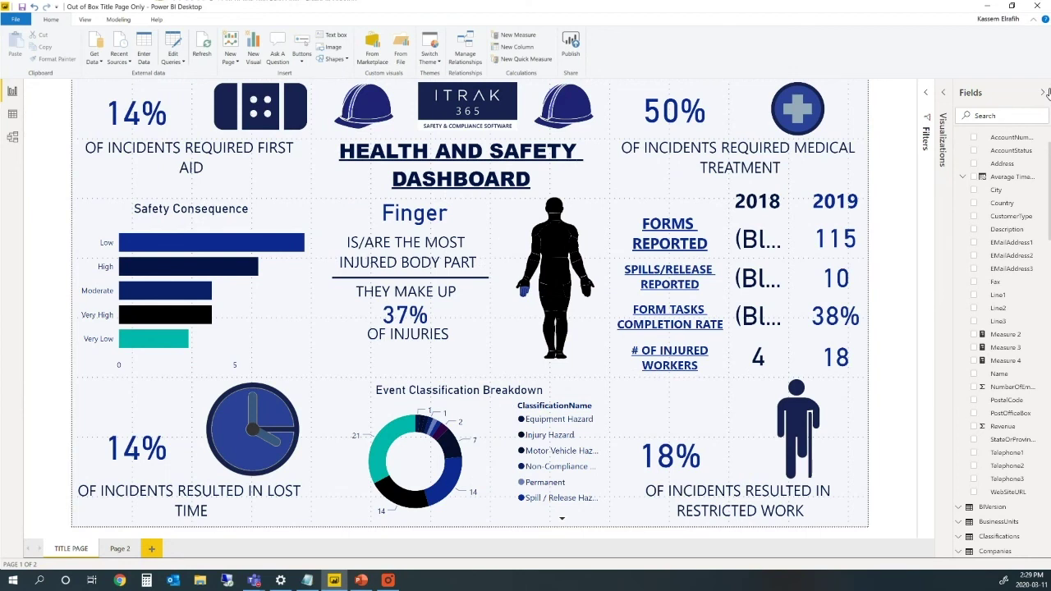
click(1043, 92)
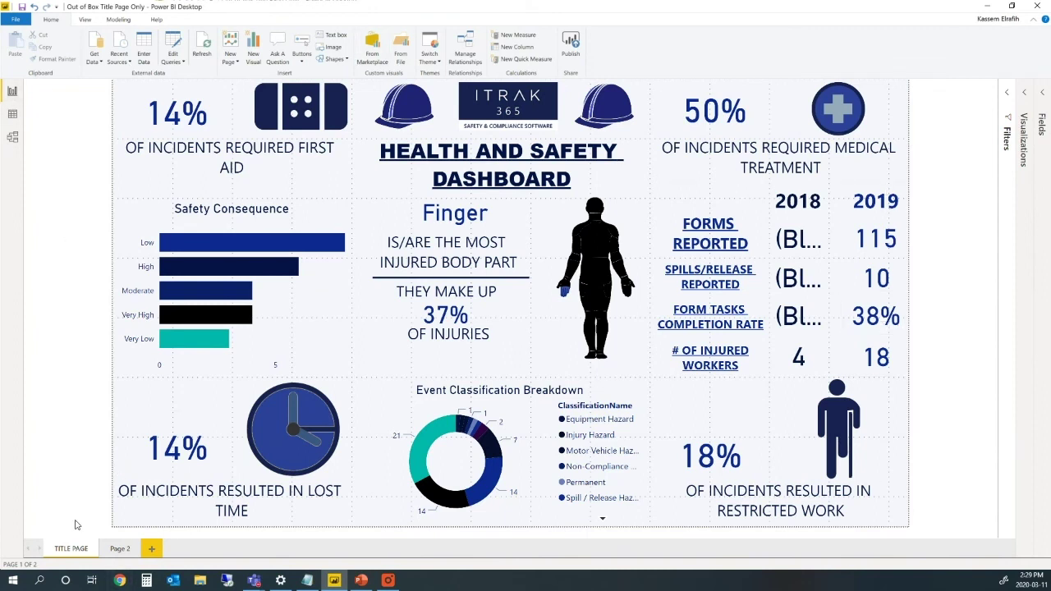
- Move the Event Classification Breakdown donut chart toward the restricted work figure, return it to the page's lower middle, and deselect it
drag(501, 509, 672, 475)
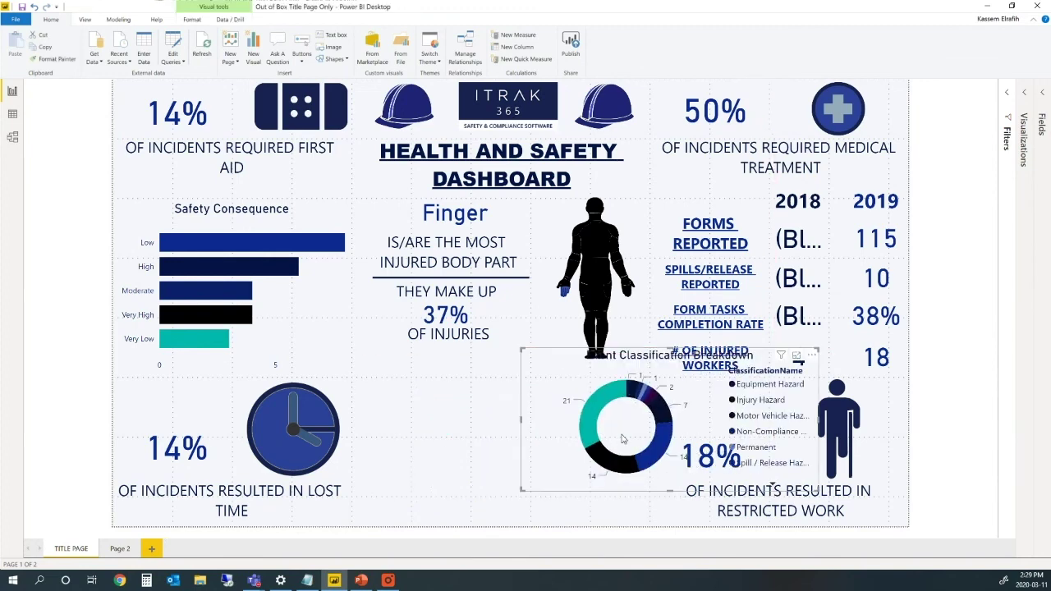
drag(622, 440, 461, 469)
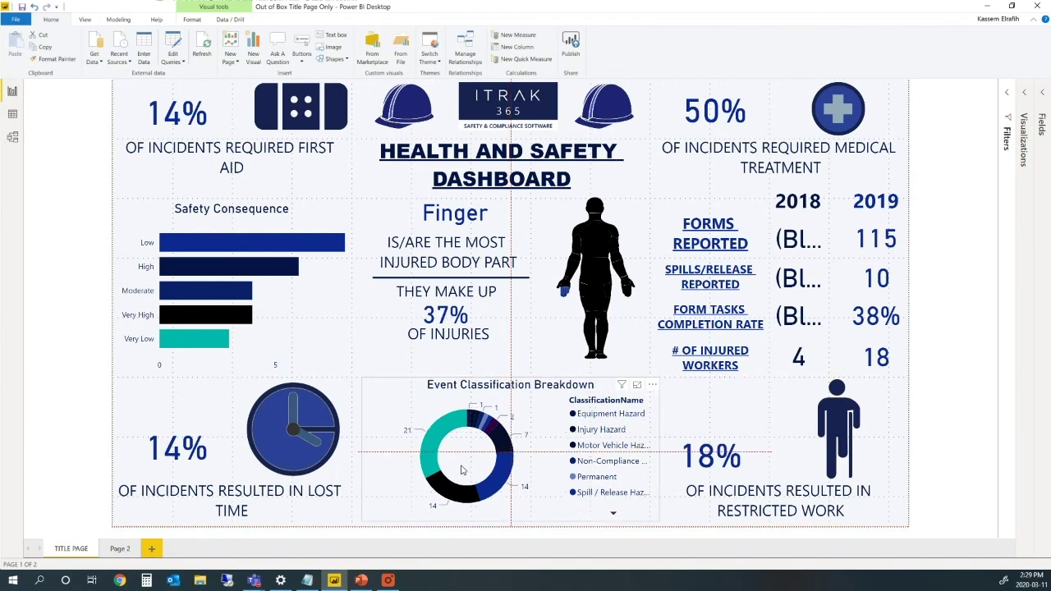
click(948, 347)
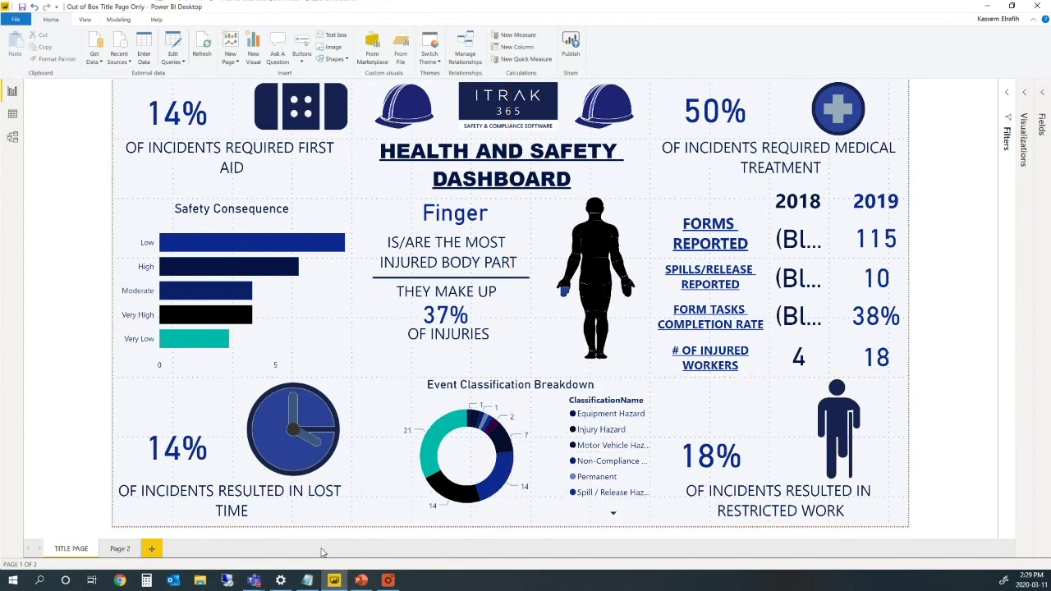
- Switch to the Microsoft Teams webinar window
mouse_move(256, 581)
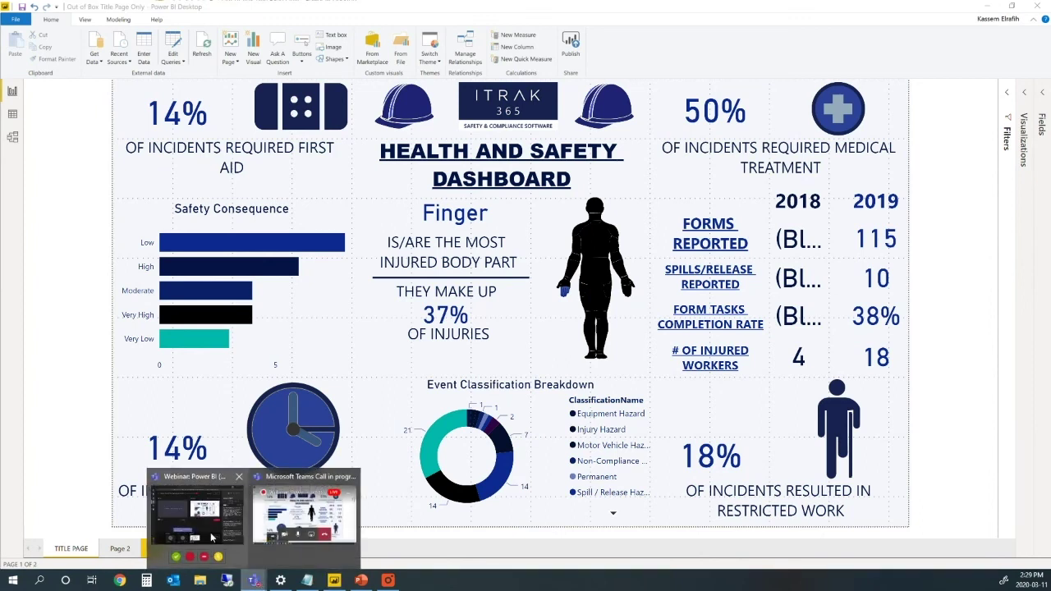